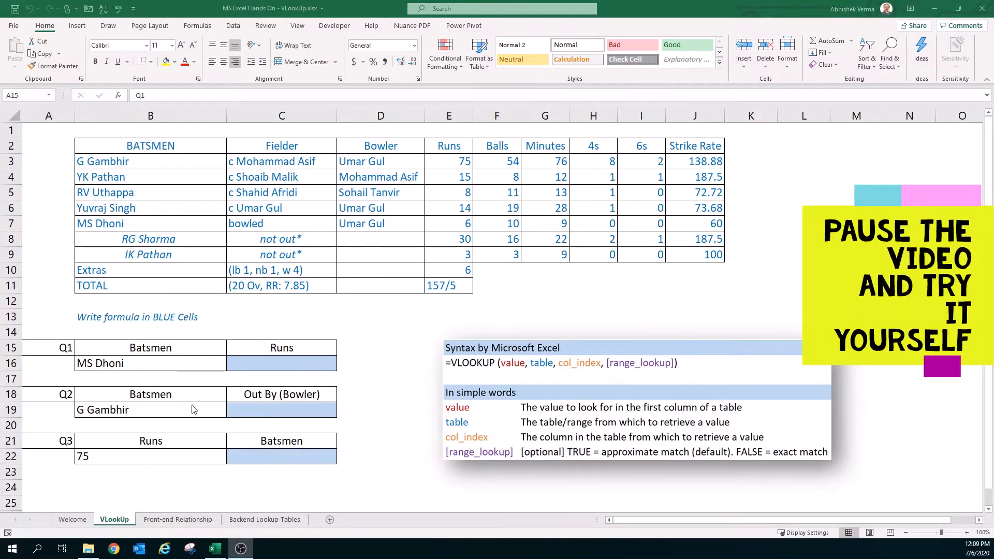
Start a VLOOKUP formula in C16 for the Q1 runs, using the batsman in B16 as the lookup value.
click(270, 361)
text(=)
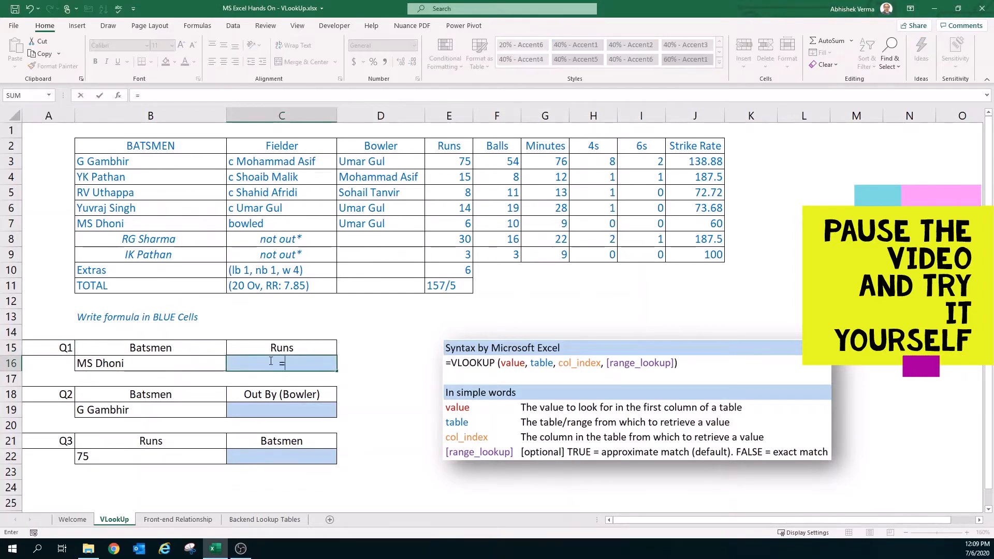
text(vl)
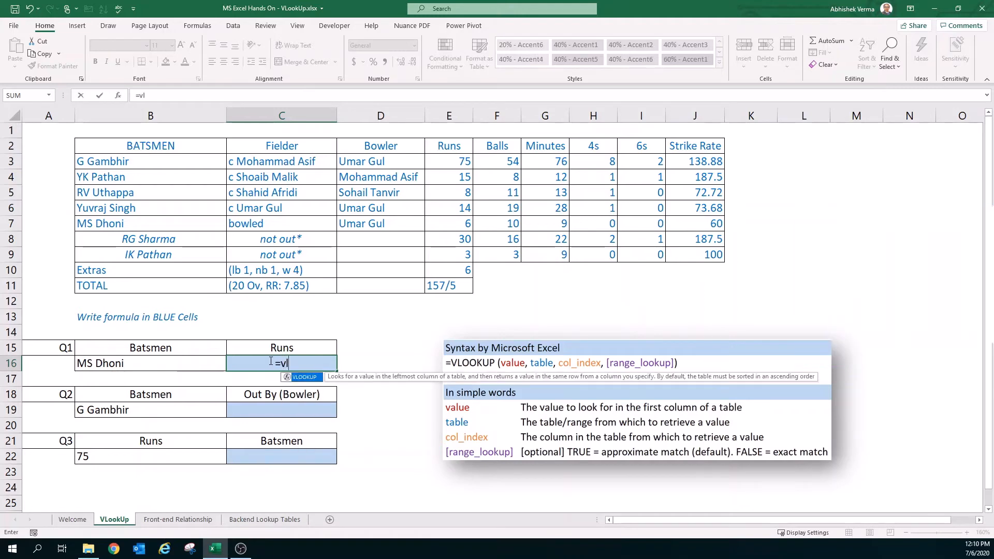
key(Tab)
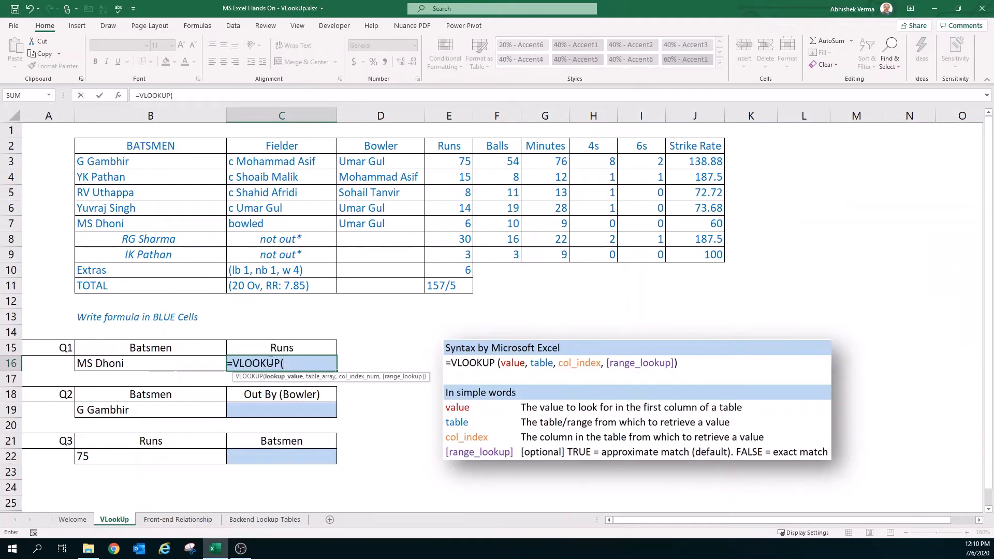
click(192, 361)
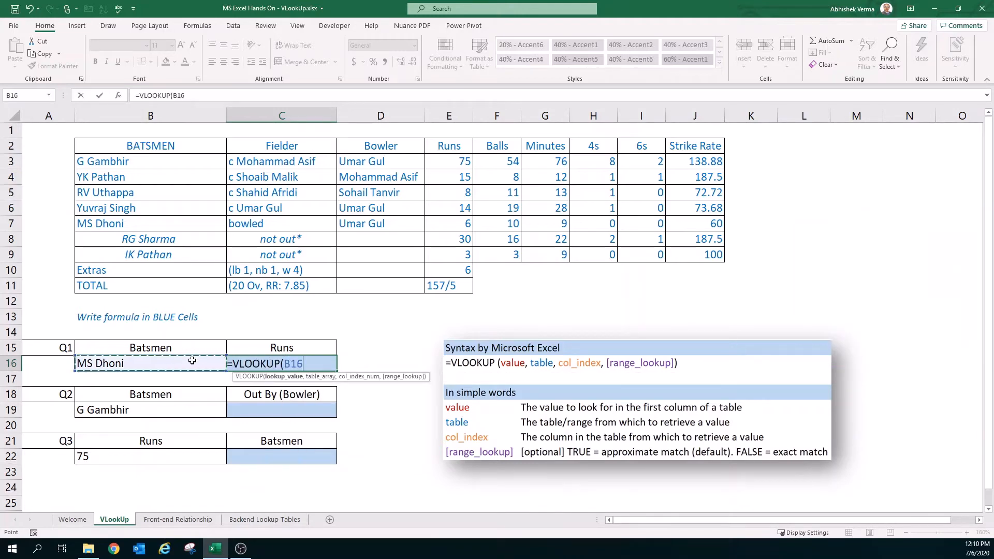
text(,)
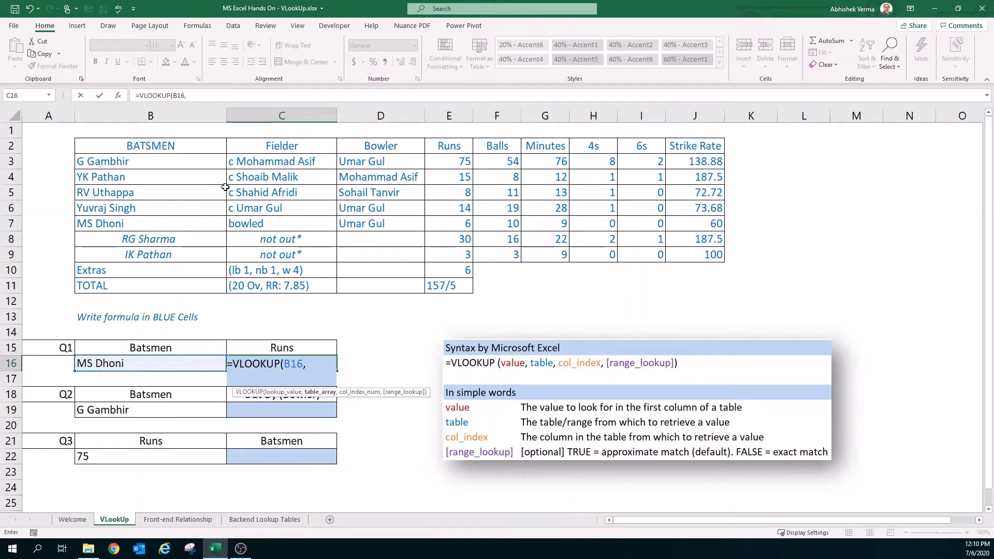
Set the table array of the C16 VLOOKUP to the whole scorecard, B2:J11.
click(200, 147)
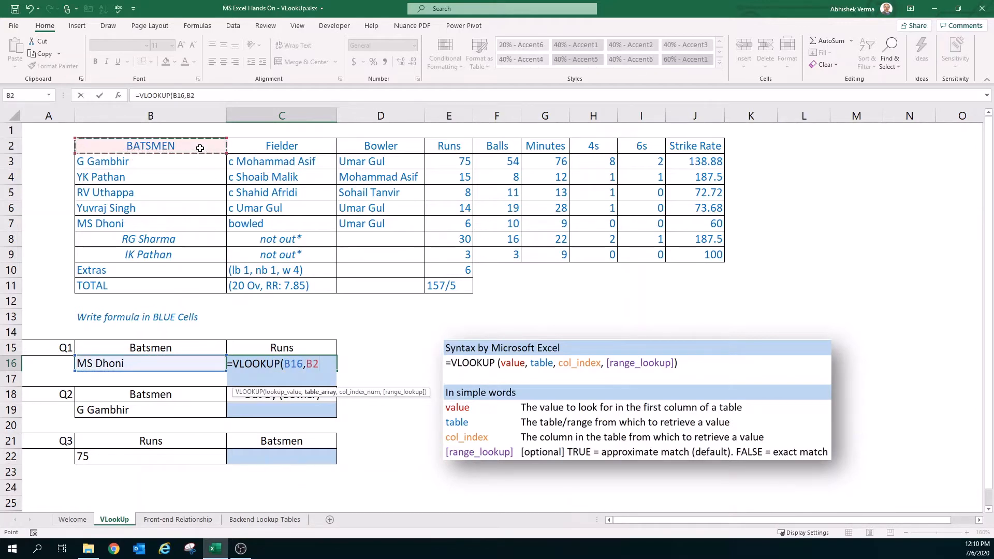
key(ctrl+shift+Down)
key(shift+Right)
key(shift+Right)
key(shift+Right)
key(shift+Right)
key(shift+Right)
key(shift+Right)
key(shift+Right)
key(shift+Right)
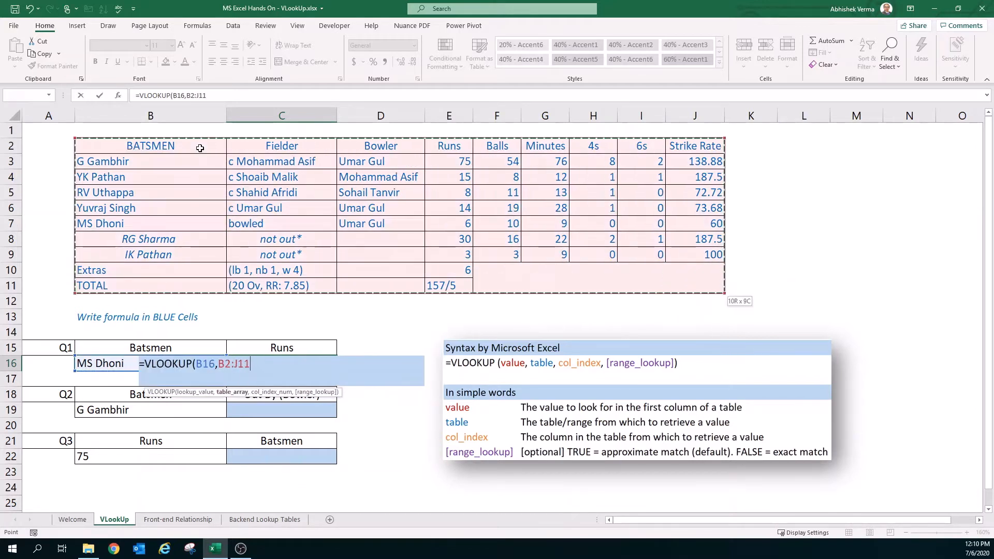
text(,)
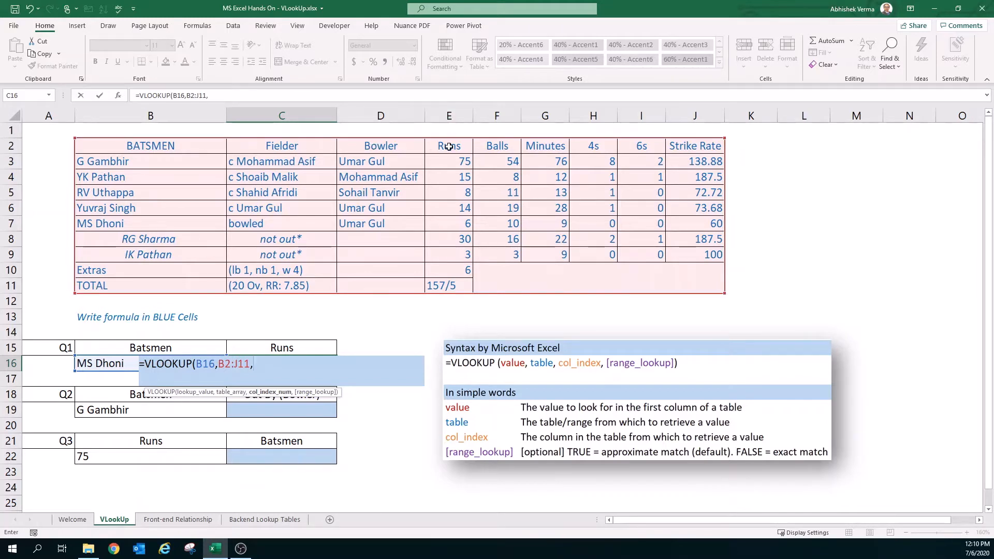
Complete the C16 VLOOKUP with column index 4 and FALSE for exact match, and check it against row 7 of the scorecard.
text(4,)
key(Down)
key(Tab)
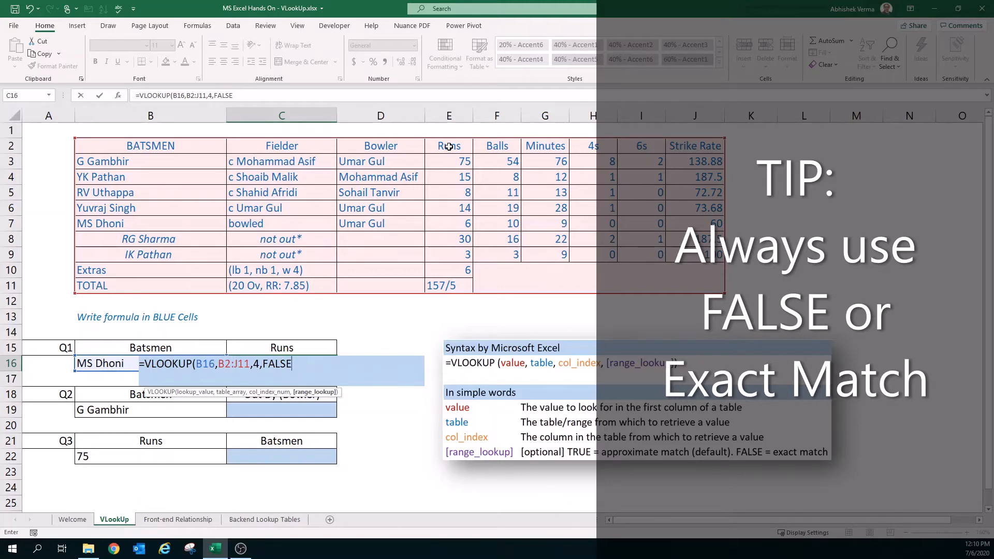
text())
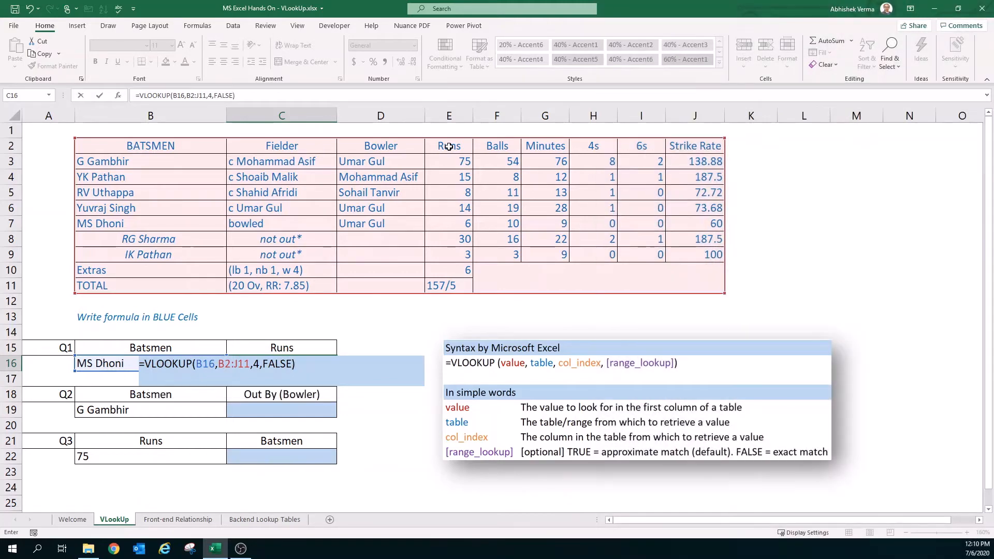
key(Return)
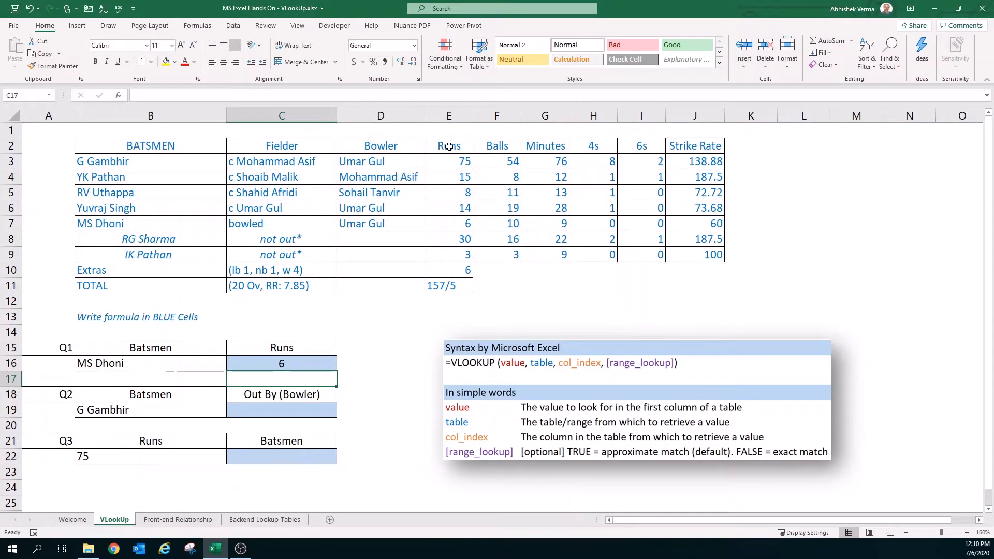
click(6, 223)
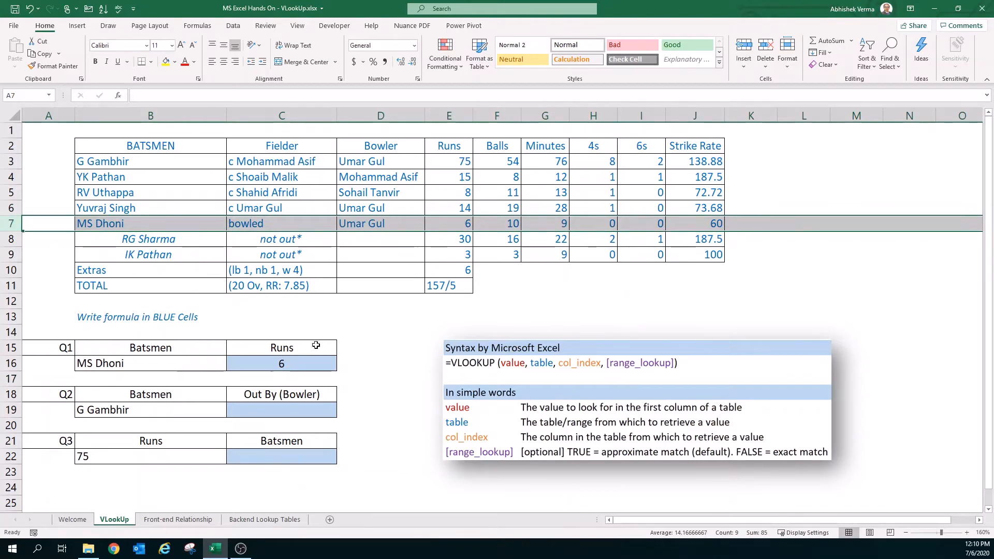
Enter =VLOOKUP(B19,B3:D7,3,FALSE) in C19 to find the bowler for Q2.
click(280, 408)
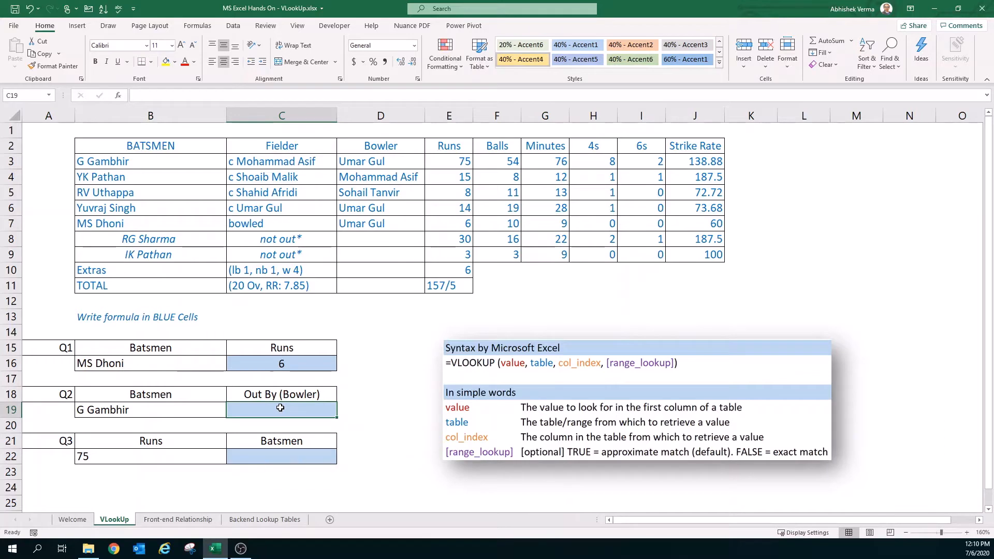
text(=vl)
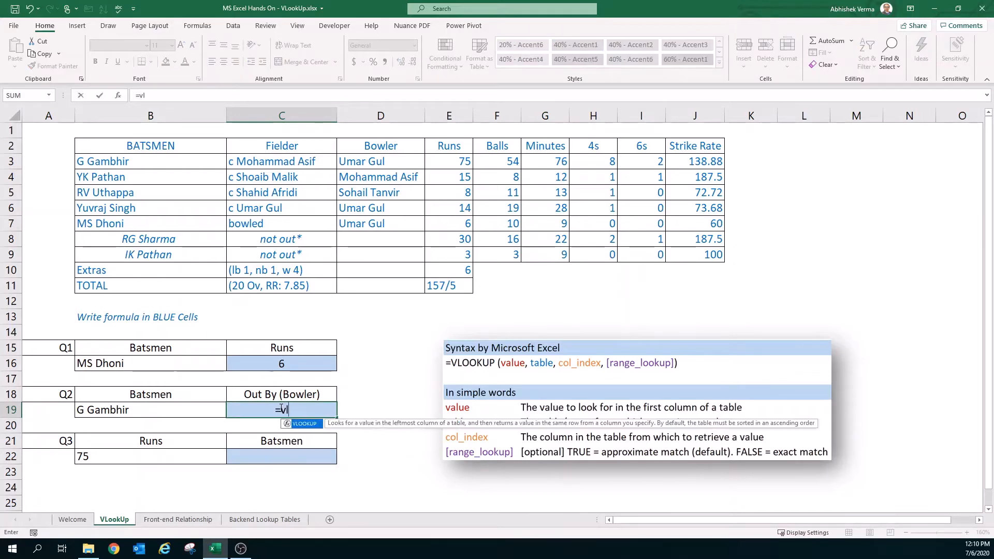
key(Tab)
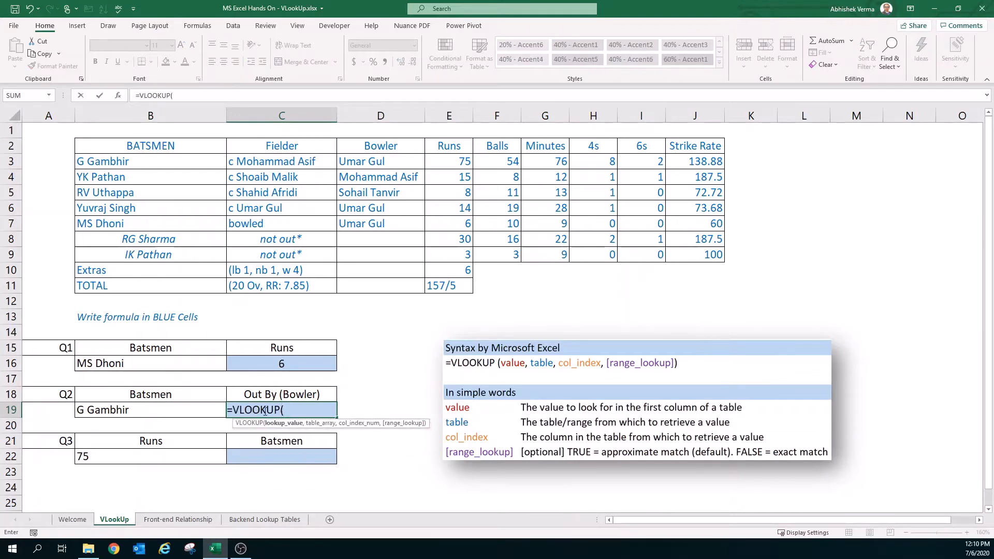
click(175, 411)
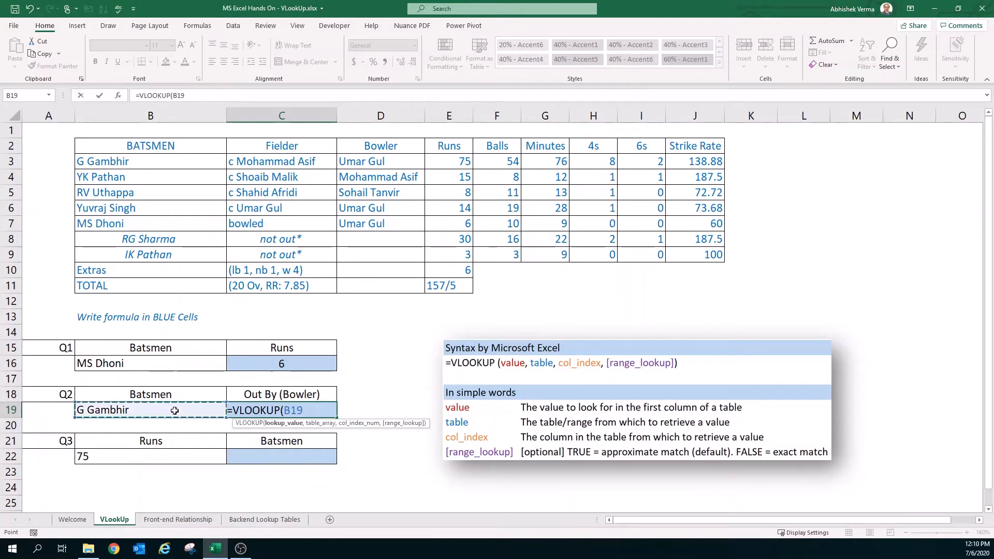
text(,)
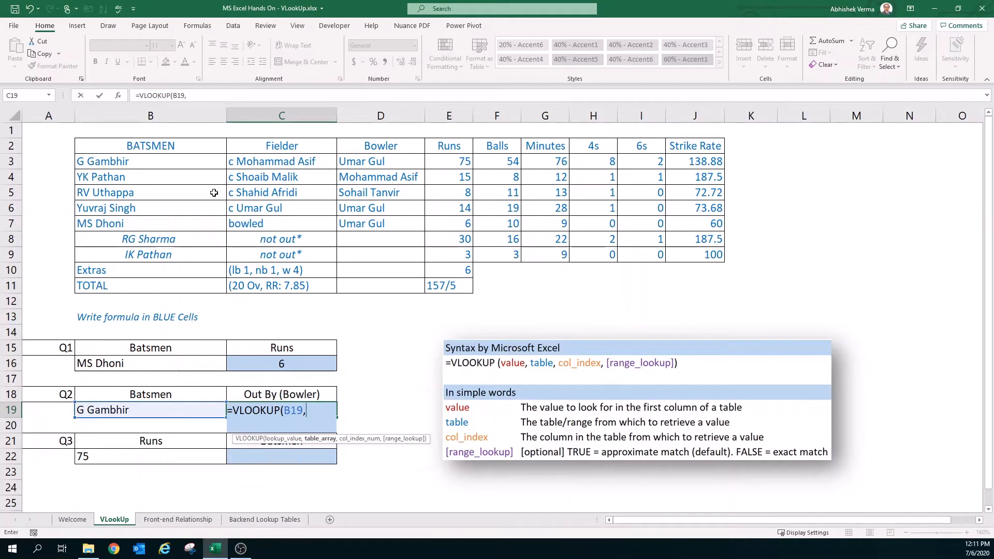
drag(194, 161, 377, 221)
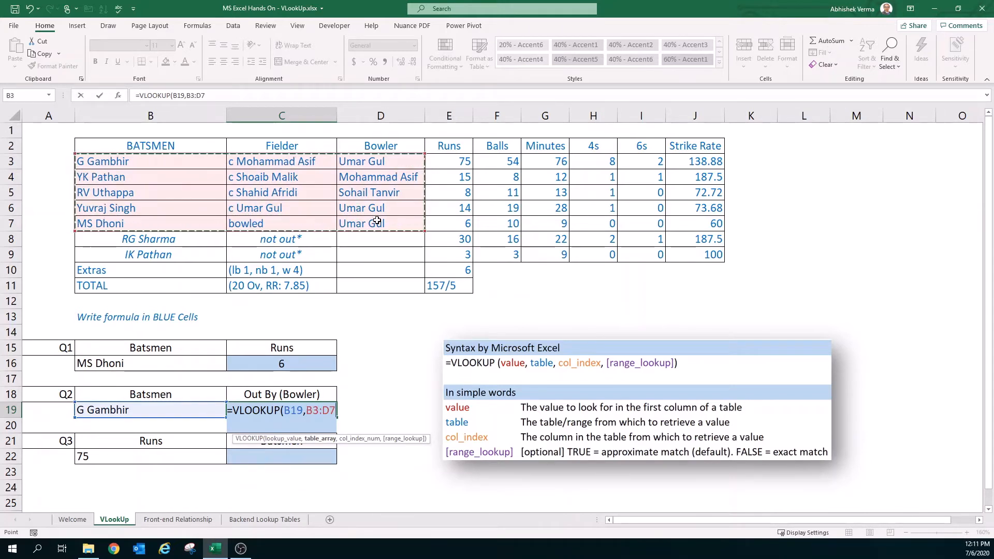
text(,)
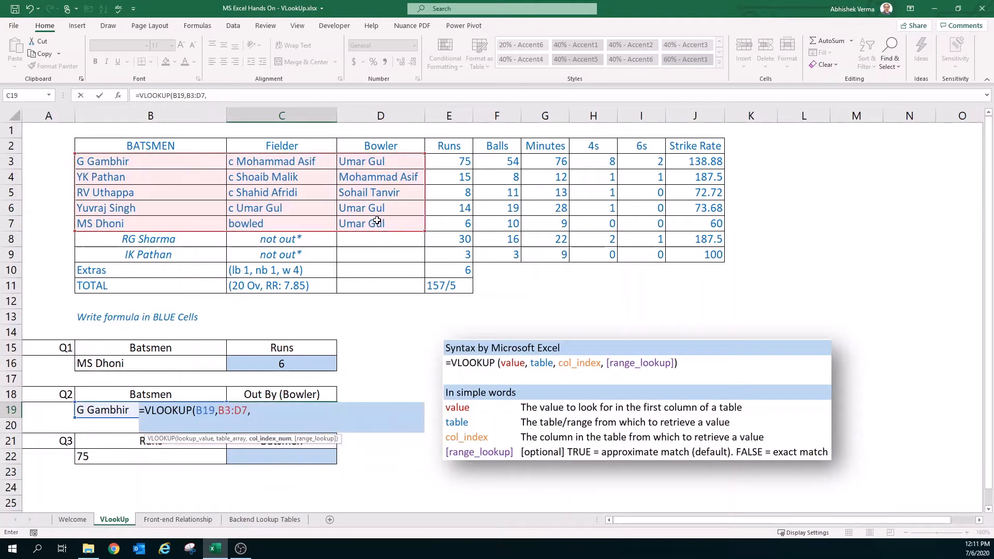
text(3)
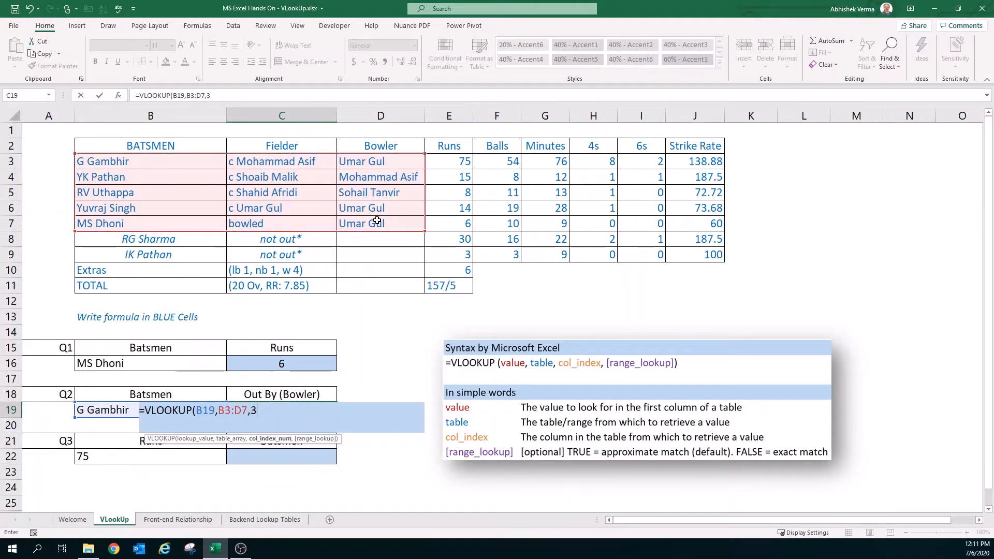
text(,)
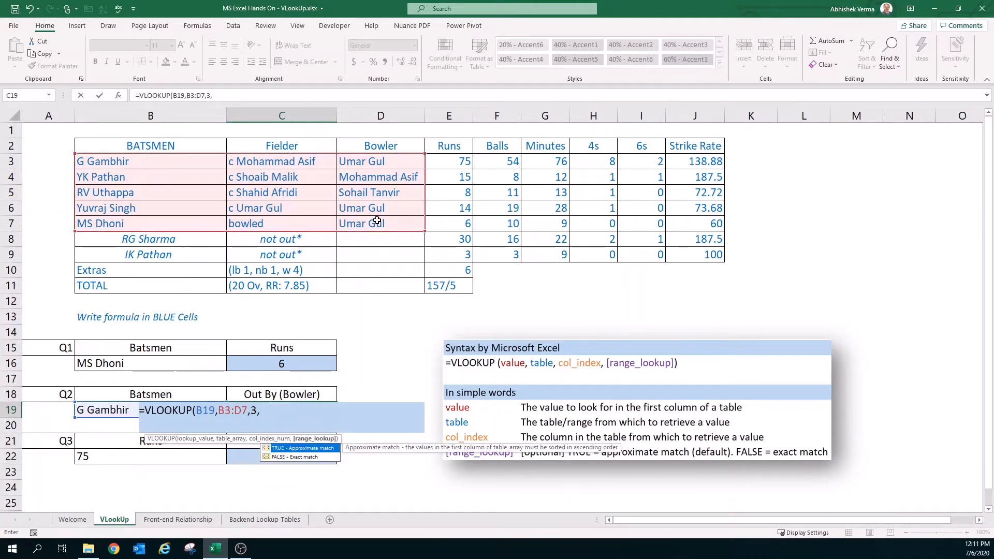
text(FALSE)
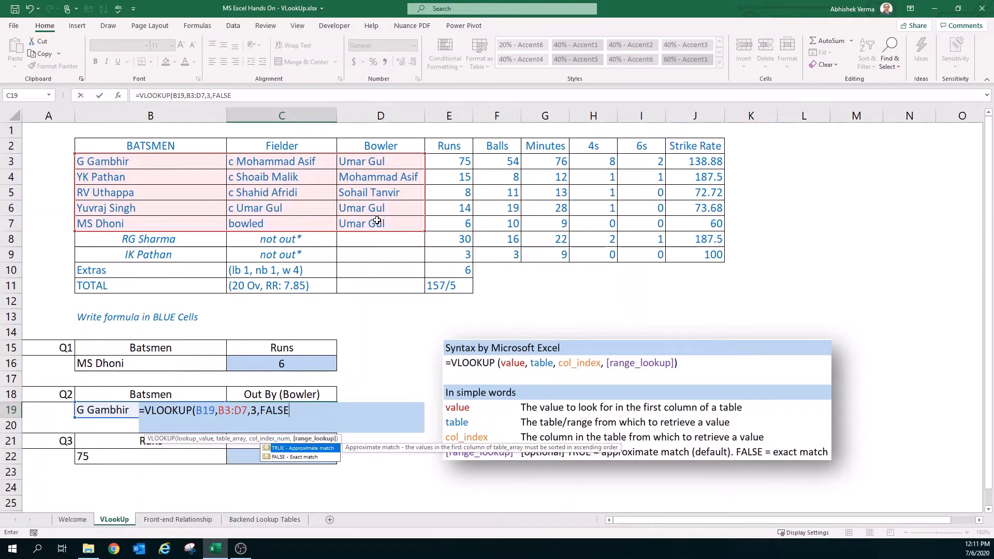
text())
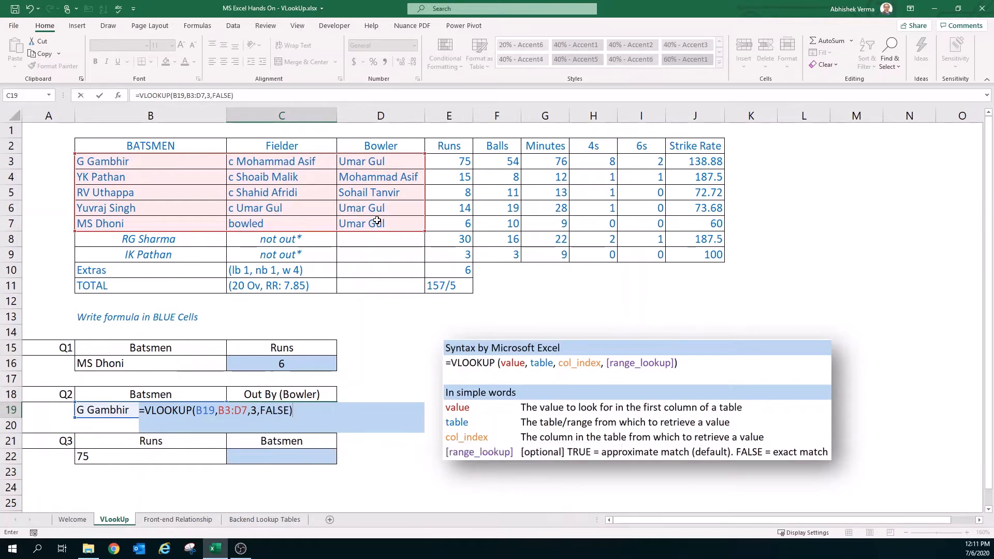
key(Return)
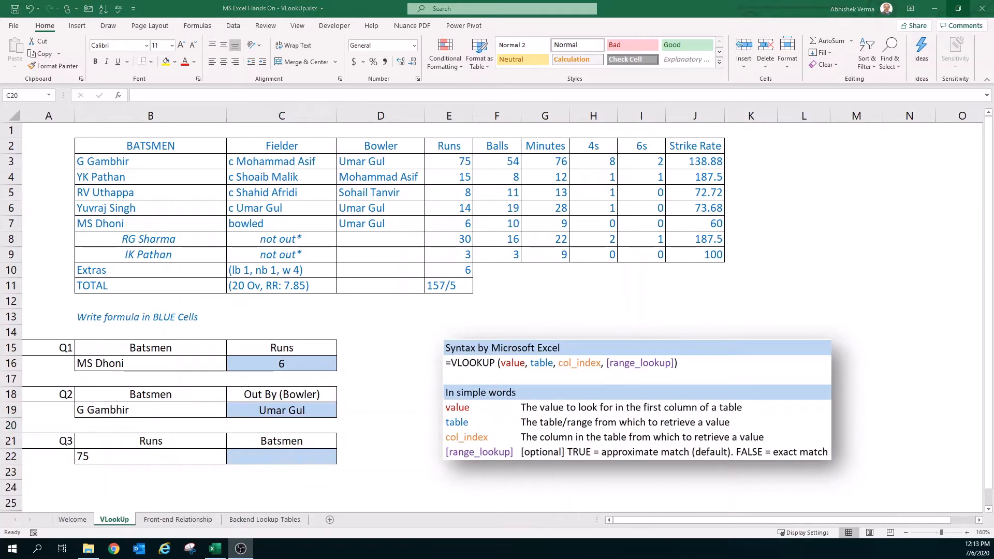
Enter =VLOOKUP(B22,B2:E8,1,FALSE) in C22 to look up the Q3 batsman by runs.
key(alt+Tab)
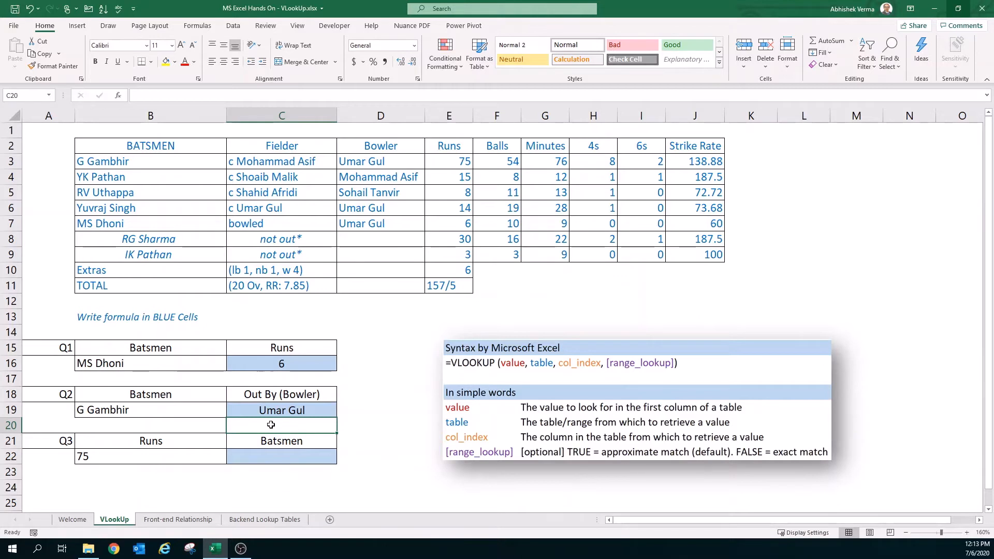
click(280, 454)
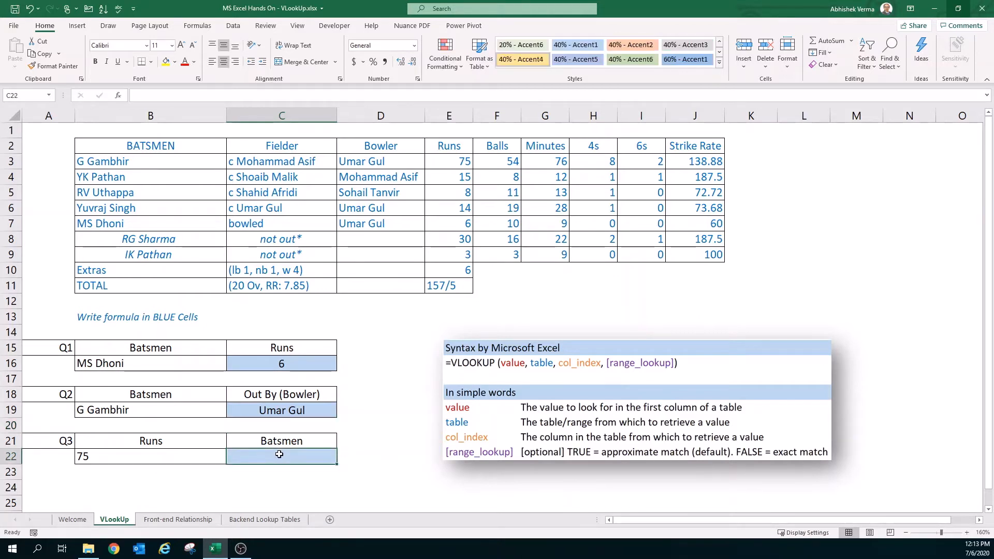
text(=VLOOKUP()
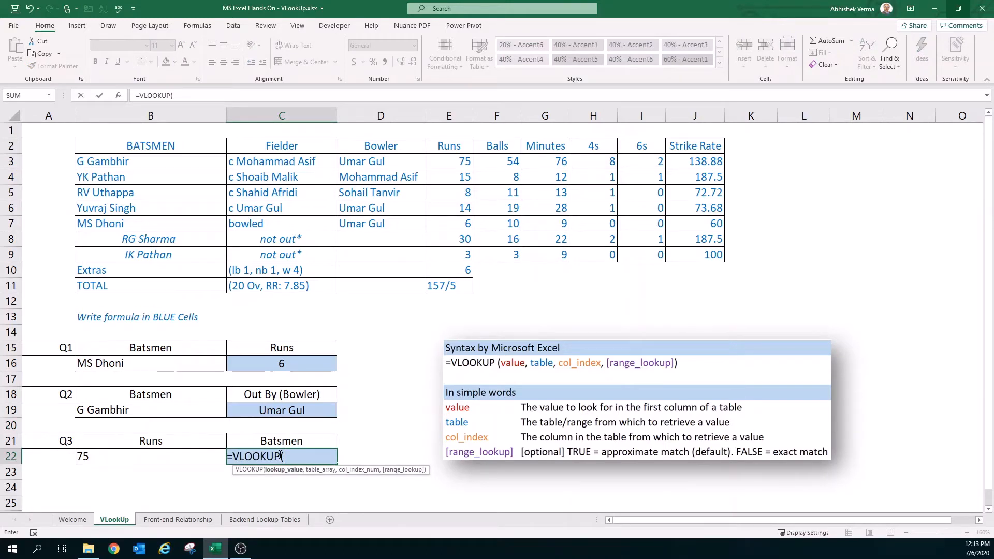
click(188, 456)
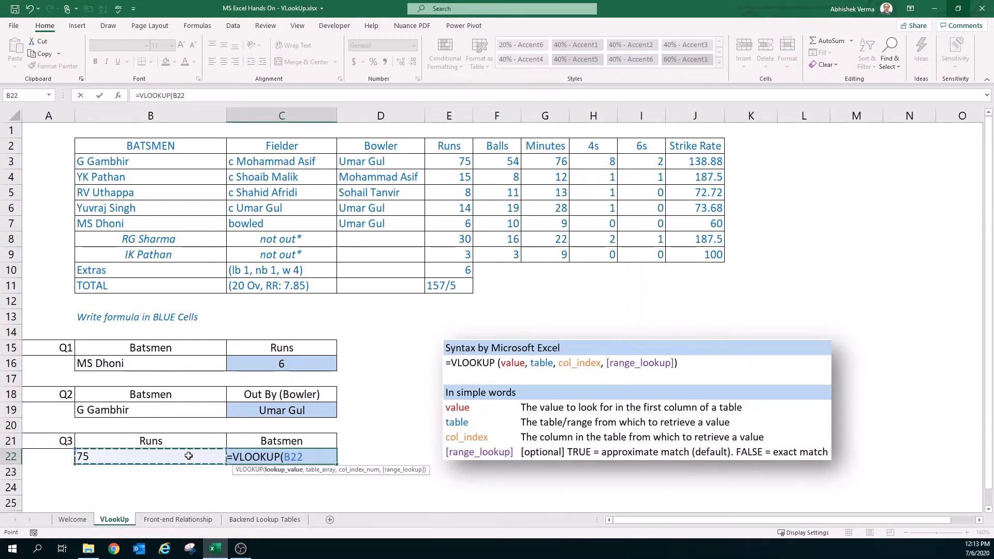
text(,)
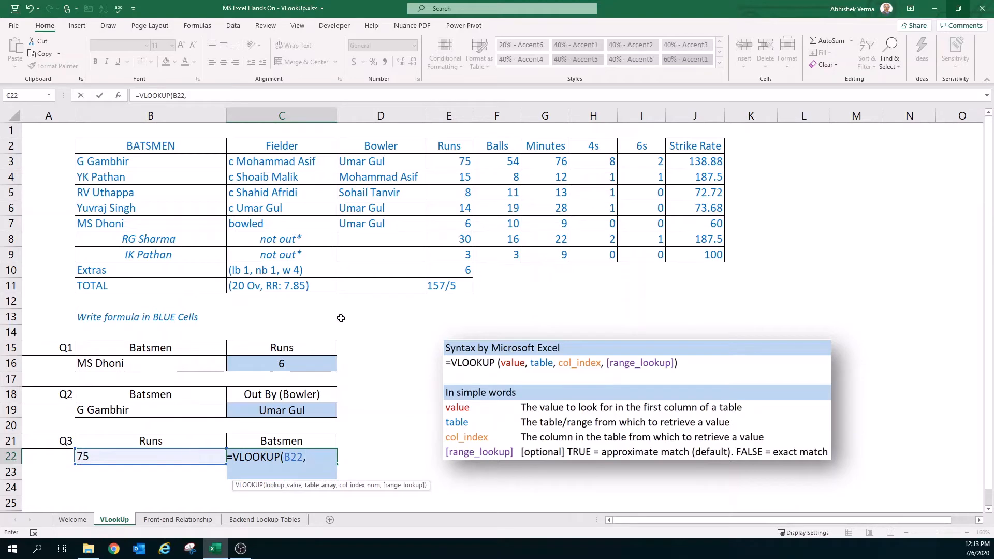
drag(138, 146, 451, 243)
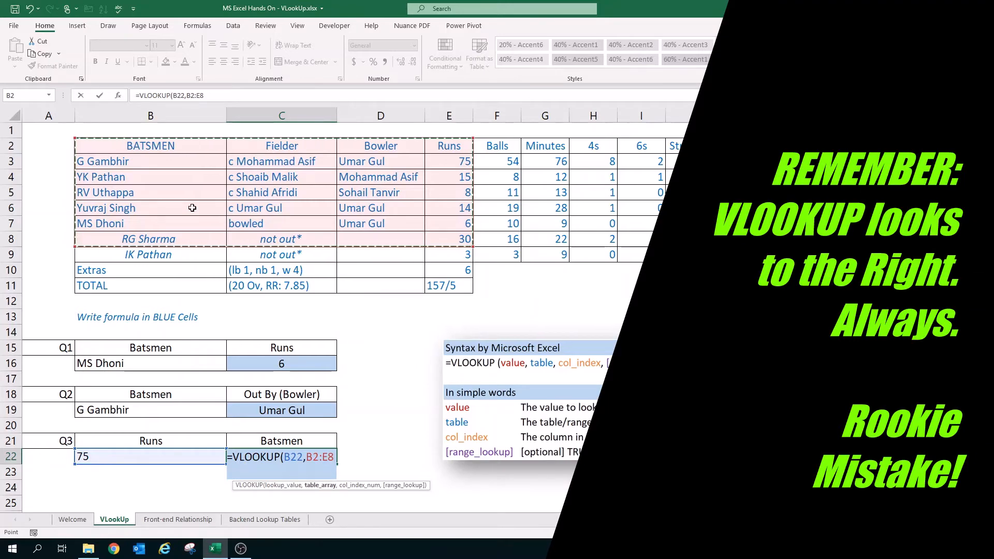
text(,)
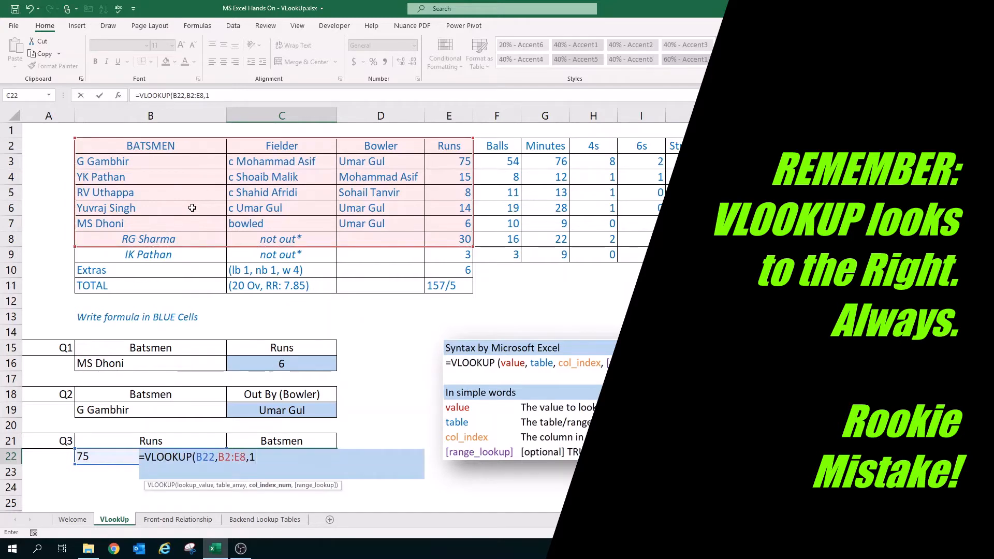
text(1,FALSE)
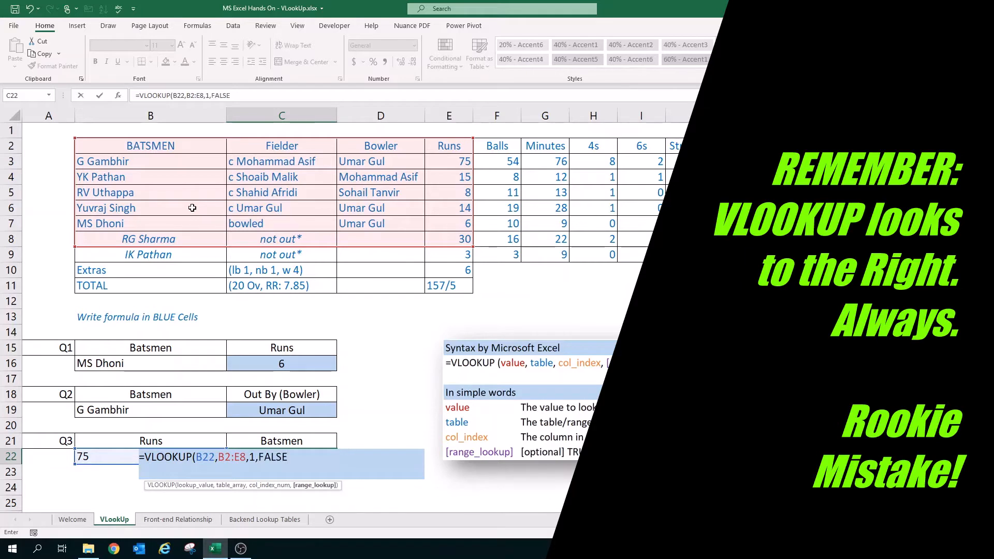
text())
key(ctrl+Return)
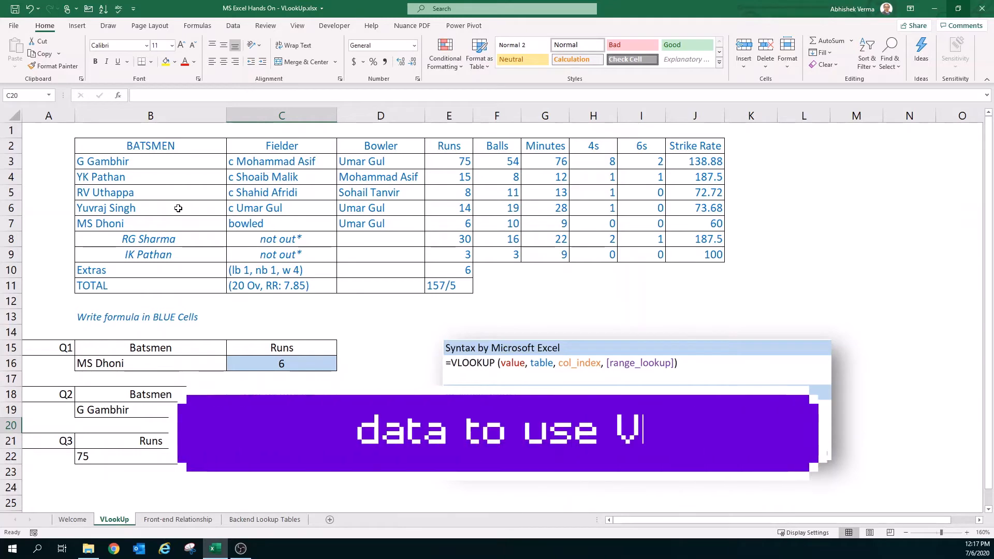
Copy the BATSMEN column B2:B7 to K2 beside Strike Rate, and check the resulting range from Runs to the copied names.
click(178, 146)
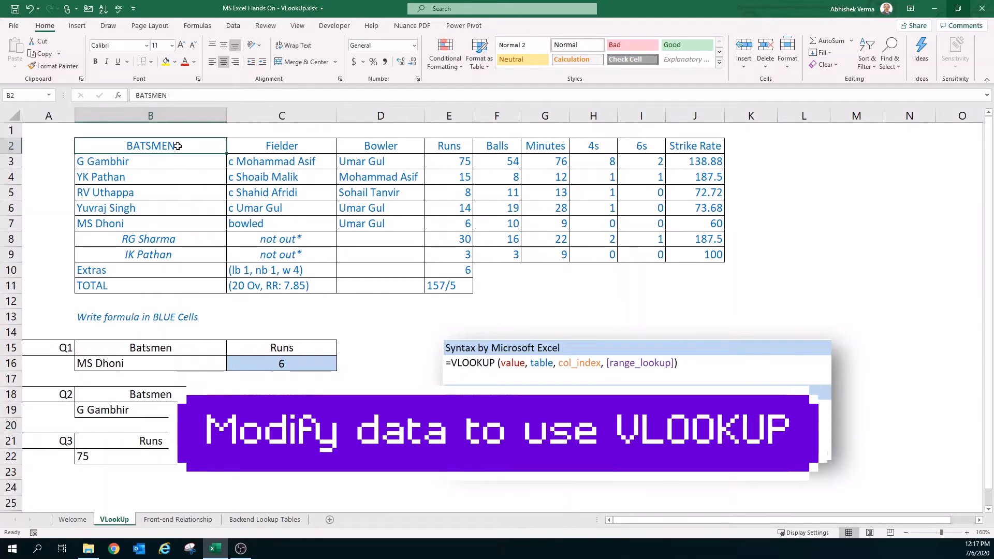
key(shift+Down)
key(shift+Down)
key(shift+Down)
key(shift+Down)
key(shift+Down)
key(ctrl+c)
key(ctrl+Right)
key(Right)
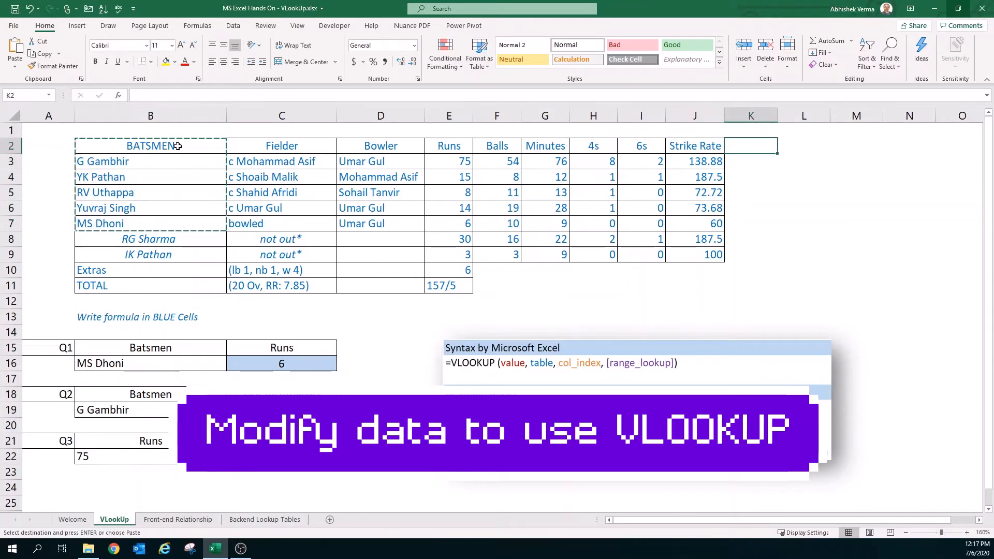
key(ctrl+v)
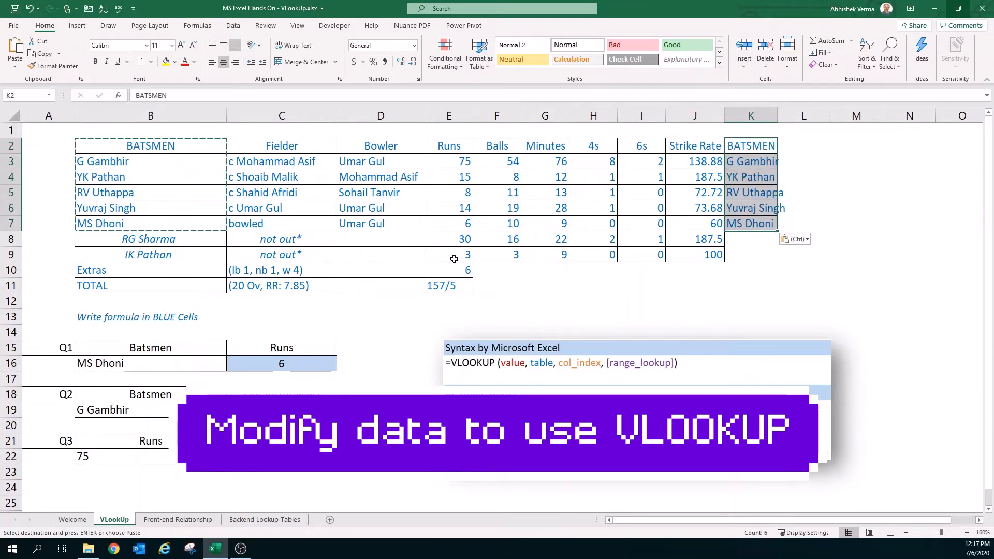
drag(454, 146, 760, 220)
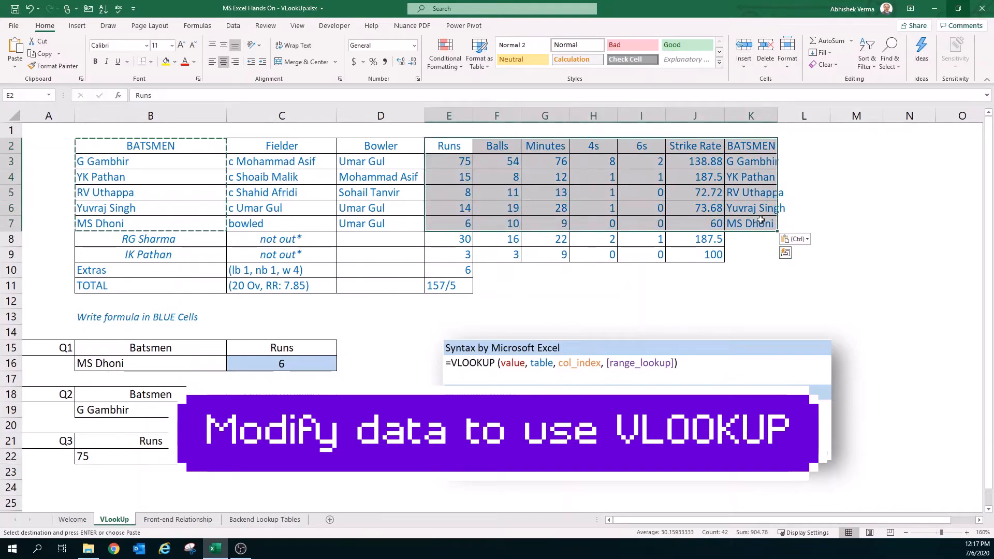
click(432, 285)
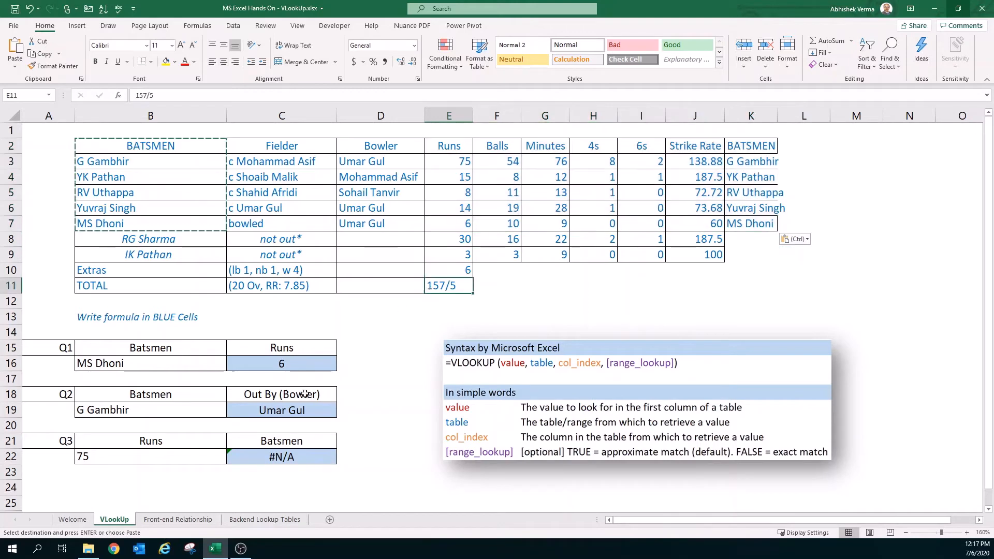
Restart the C22 VLOOKUP with B22 as the lookup value and E2:K7 as the table array.
click(294, 450)
double_click(296, 450)
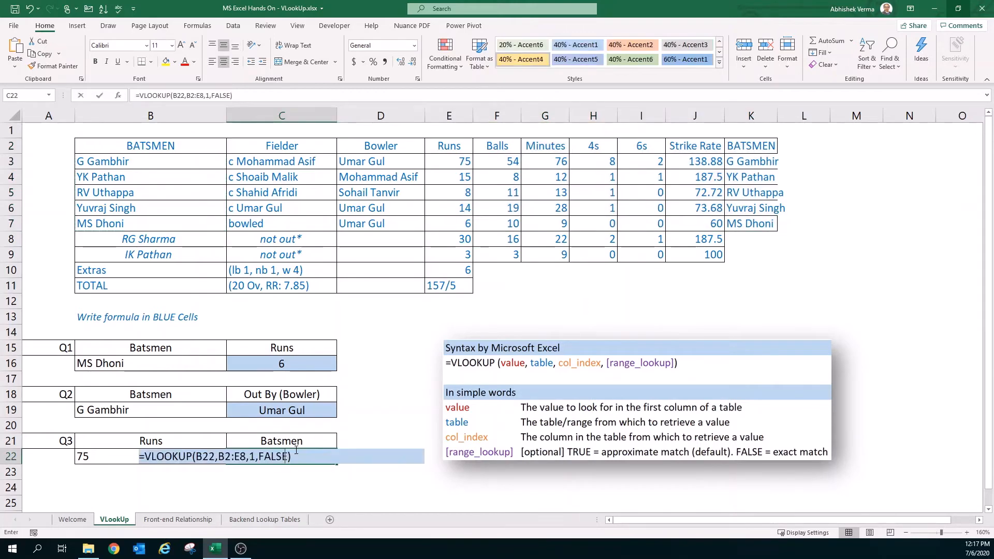
key(Escape)
text(=VLOOKUP()
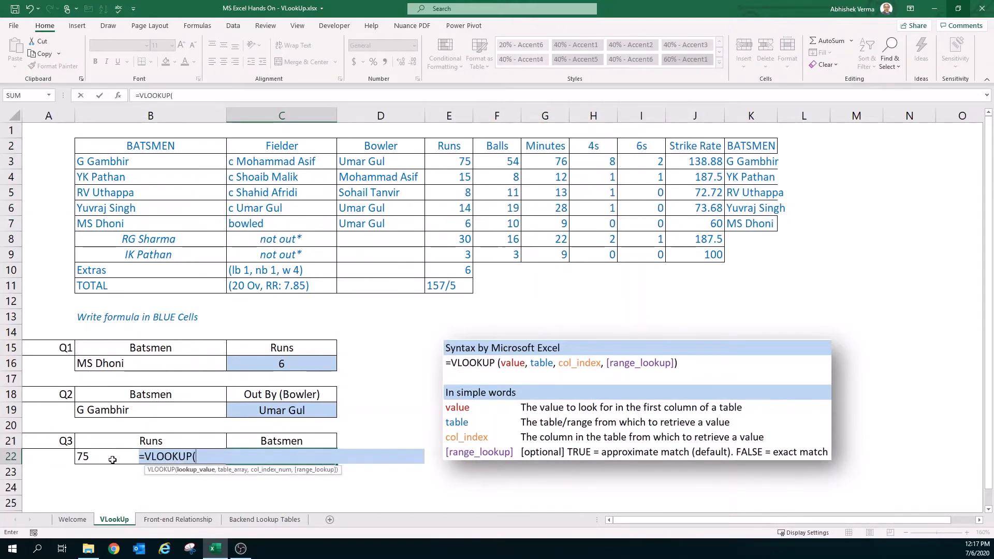
click(98, 457)
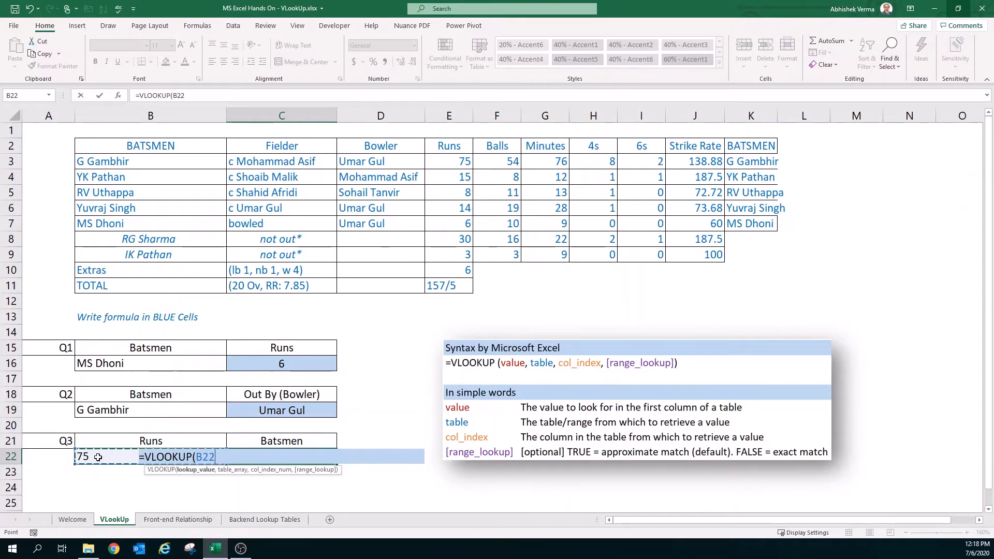
text(,)
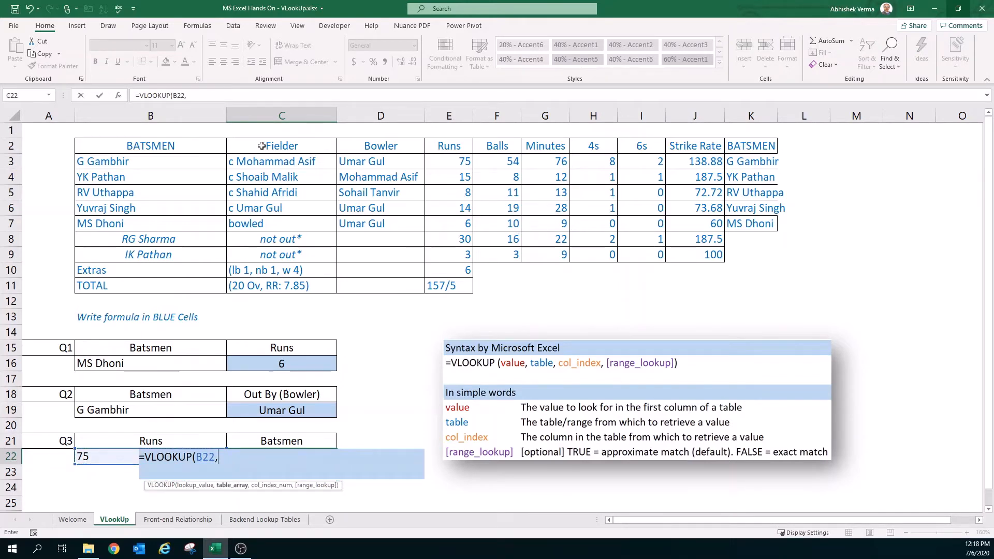
drag(213, 149, 431, 221)
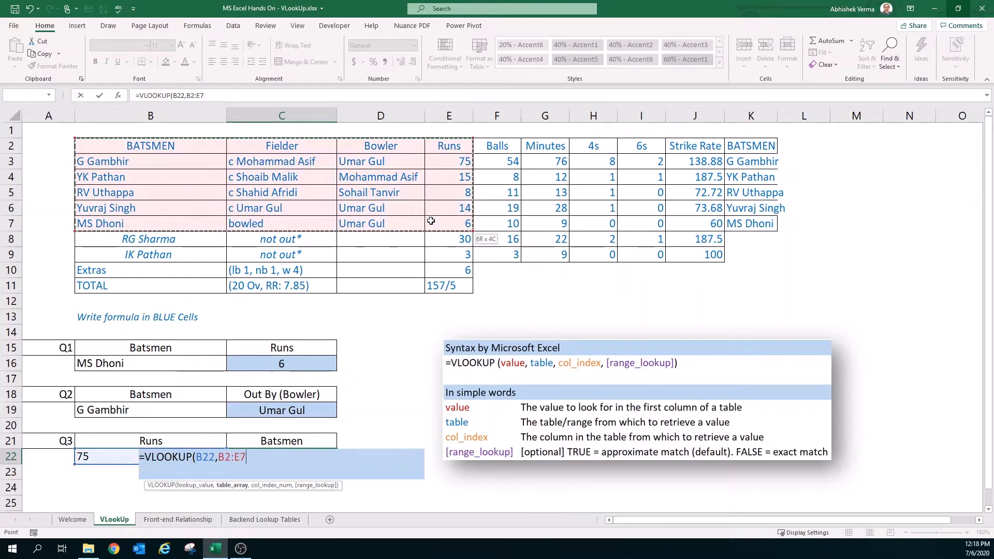
drag(448, 150, 736, 225)
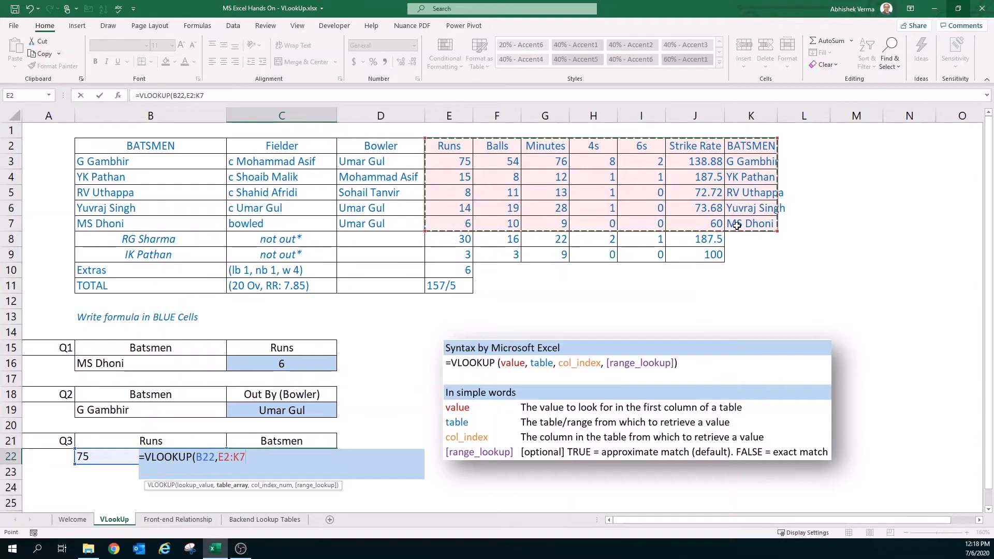
Complete the C22 VLOOKUP with column index 7 and FALSE for exact match.
text(,)
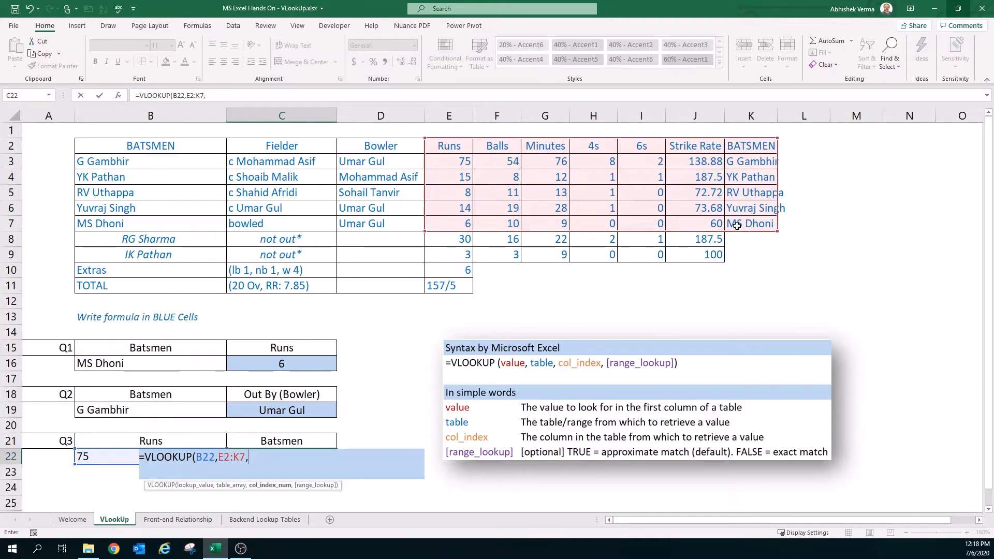
text(7,)
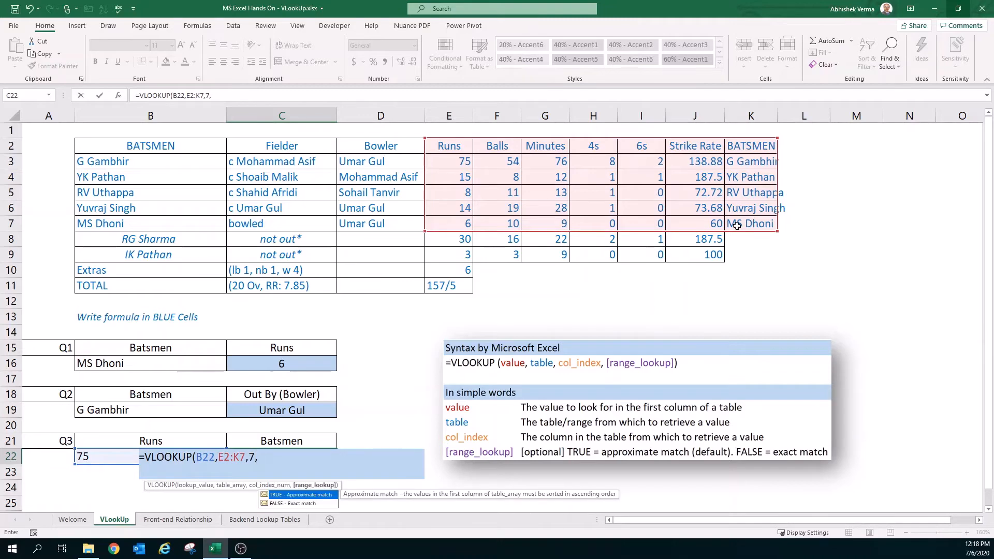
text(FALSE)
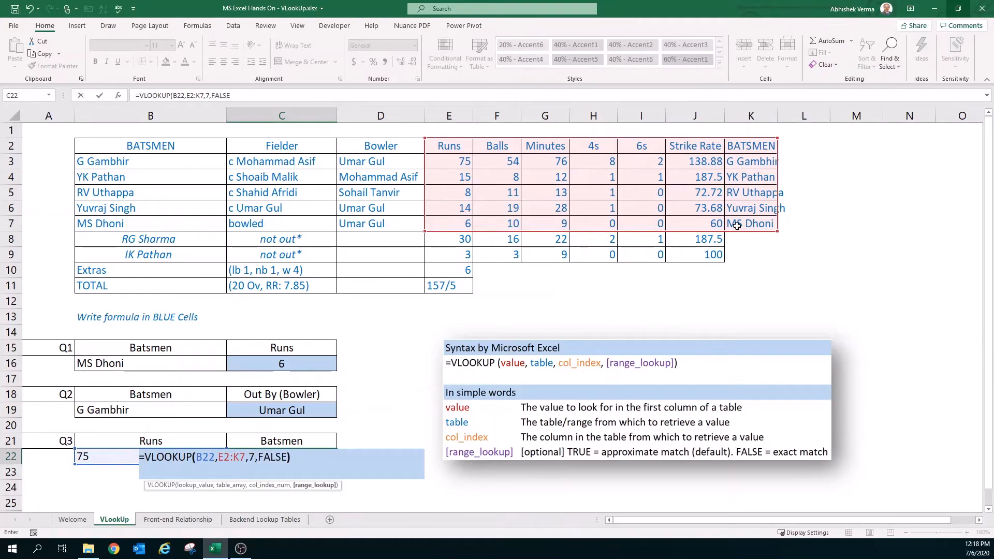
text())
key(Return)
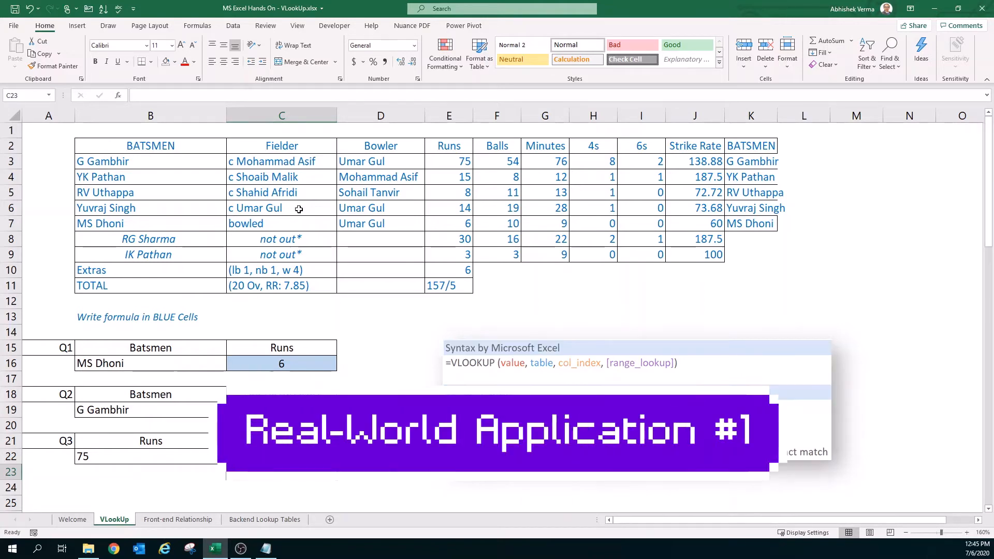
Examine the Name, College, State and Chief Minister columns on the Front-end Relationship sheet and the source tables on Backend Lookup Tables.
key(ctrl+Page_Down)
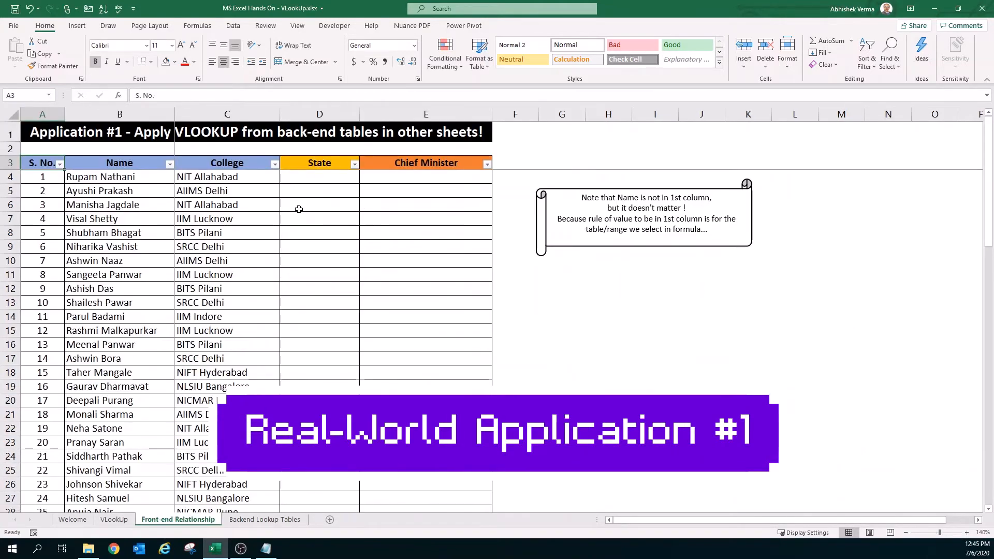
click(153, 113)
click(201, 111)
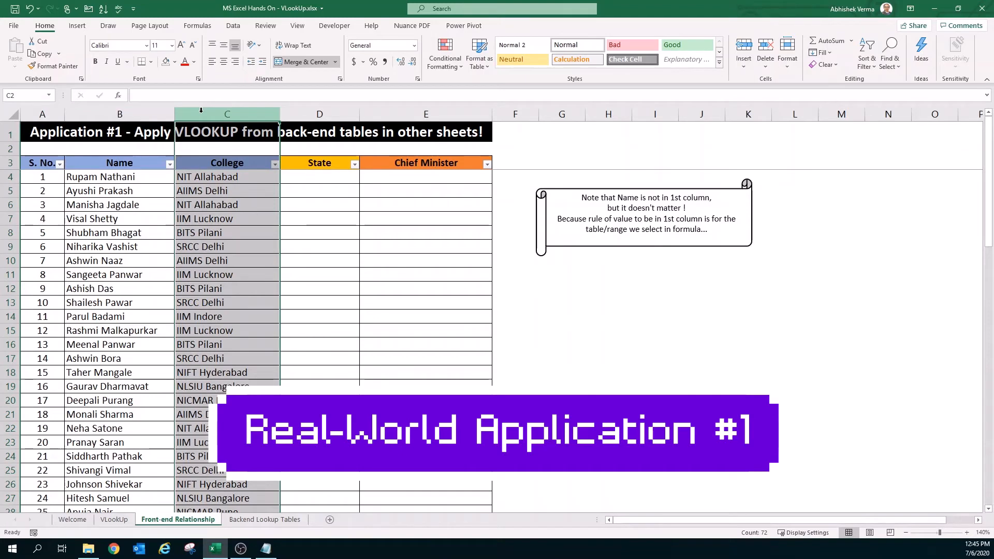
click(311, 112)
click(392, 114)
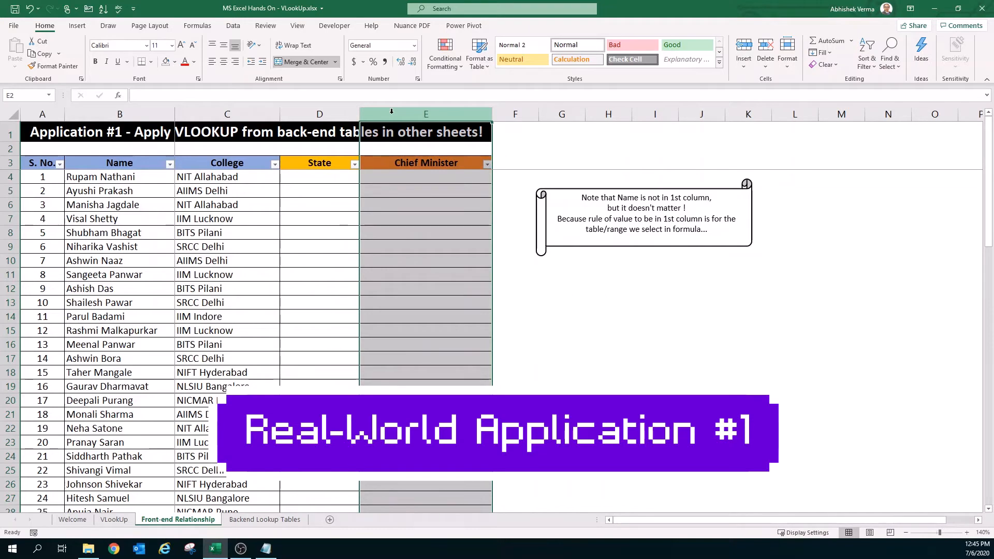
click(39, 162)
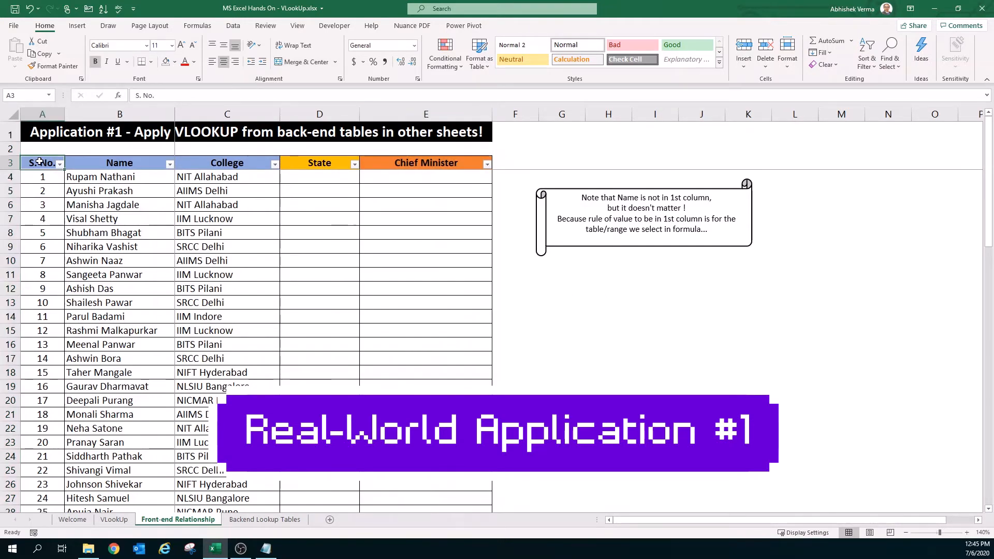
key(ctrl+Page_Down)
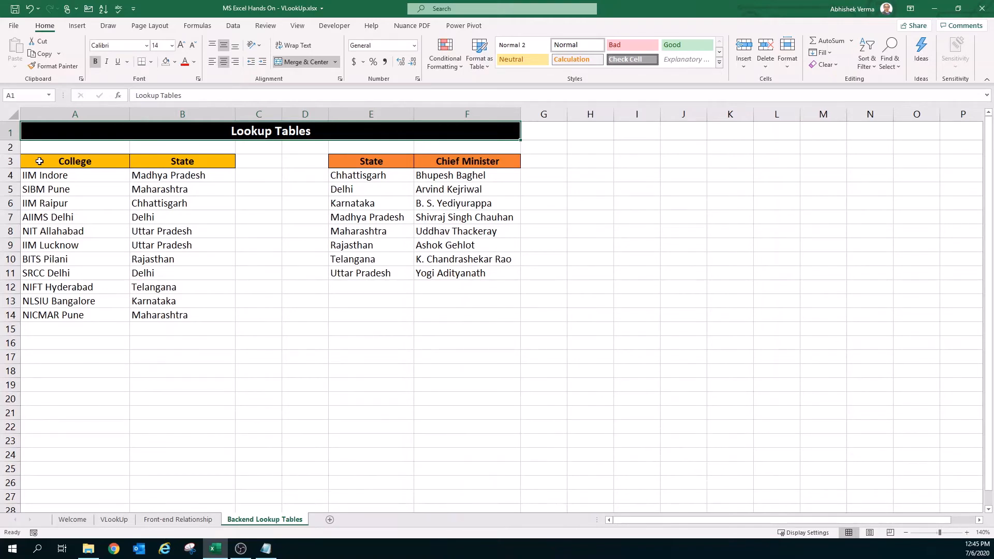
click(39, 160)
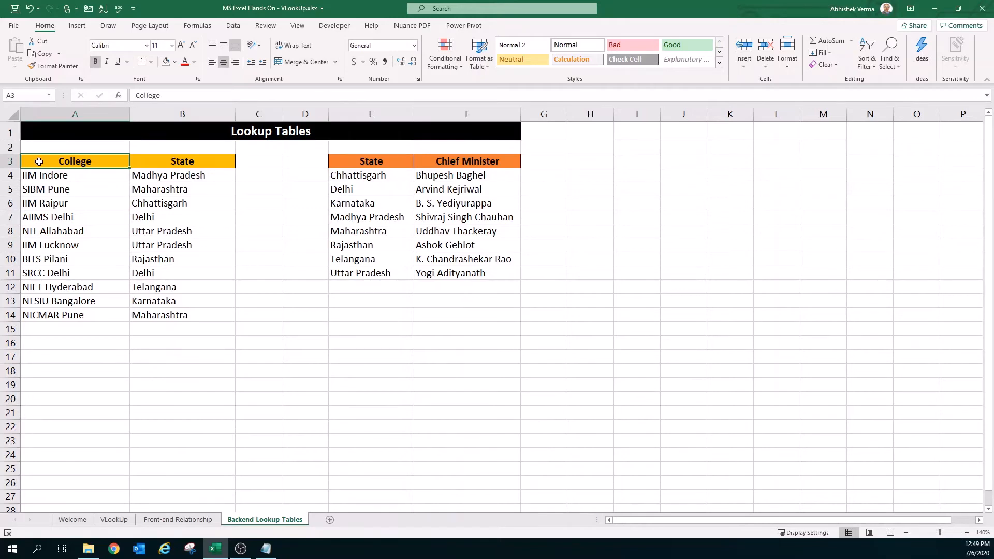
Enter =VLOOKUP(C4,'Backend Lookup Tables'!A3:B14,2,FALSE) in D4 of the Front-end Relationship sheet to find the state by college.
key(ctrl+Page_Up)
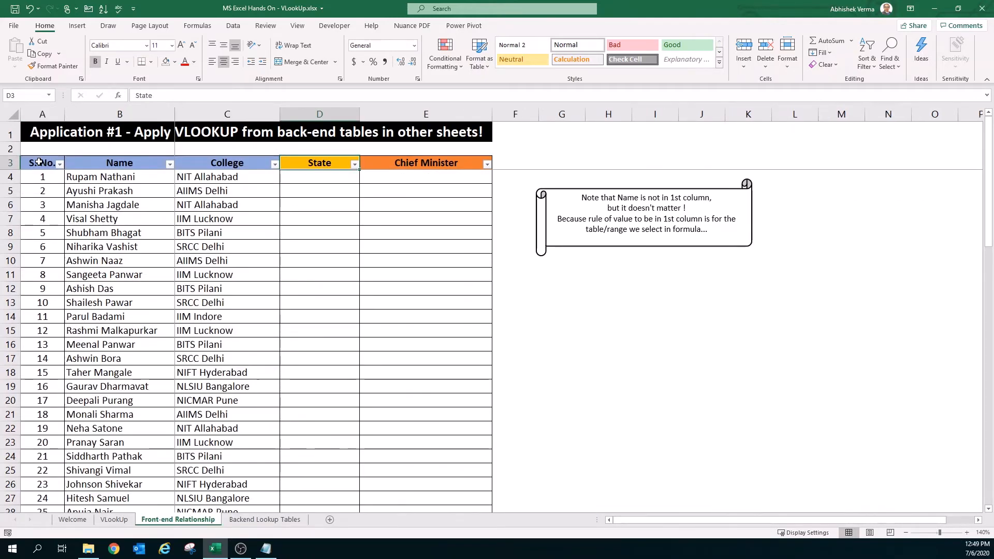
key(Down)
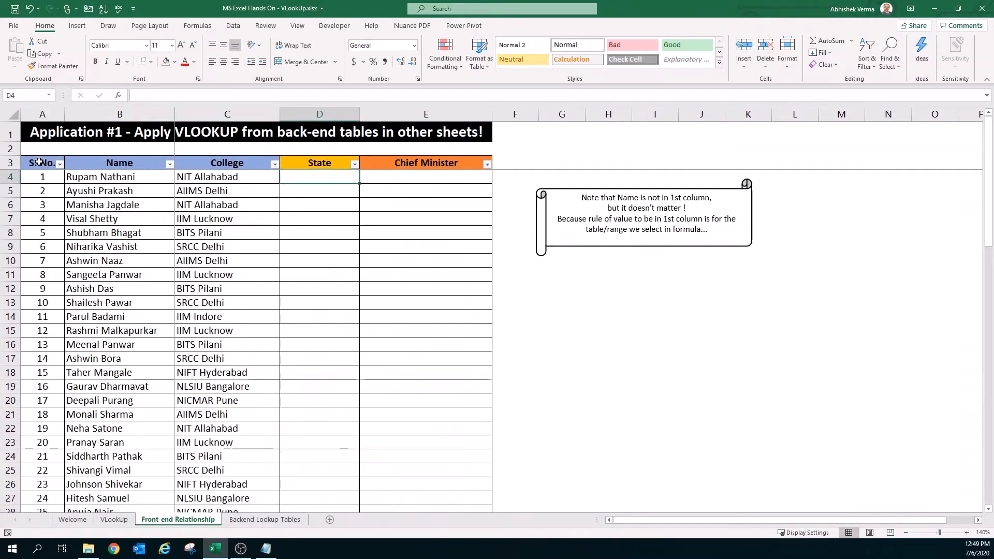
text(=vl)
key(Tab)
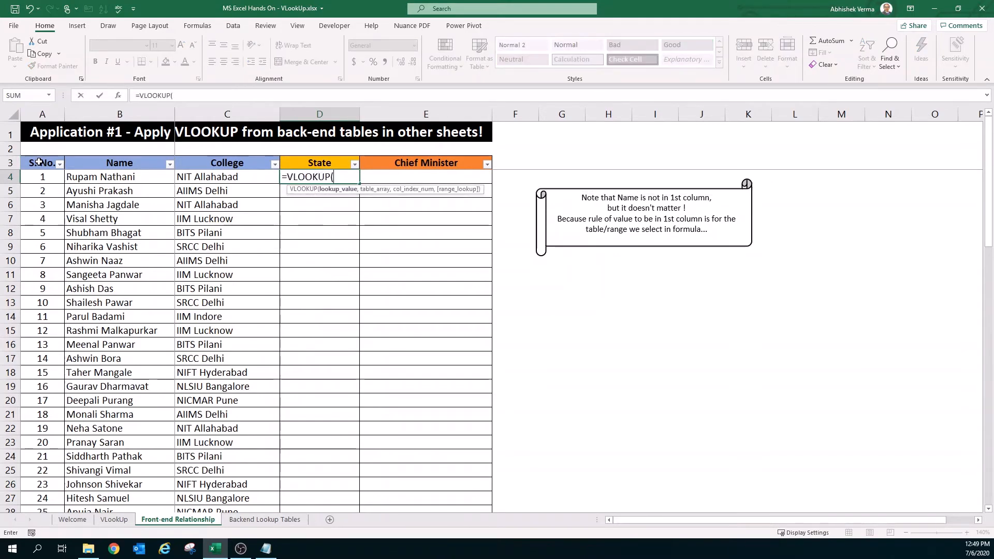
key(Left)
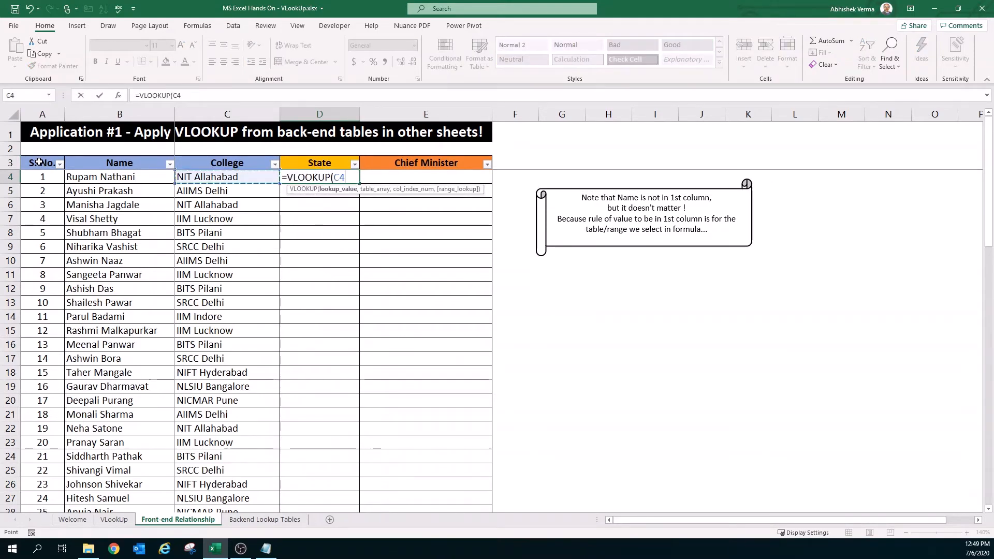
text(,)
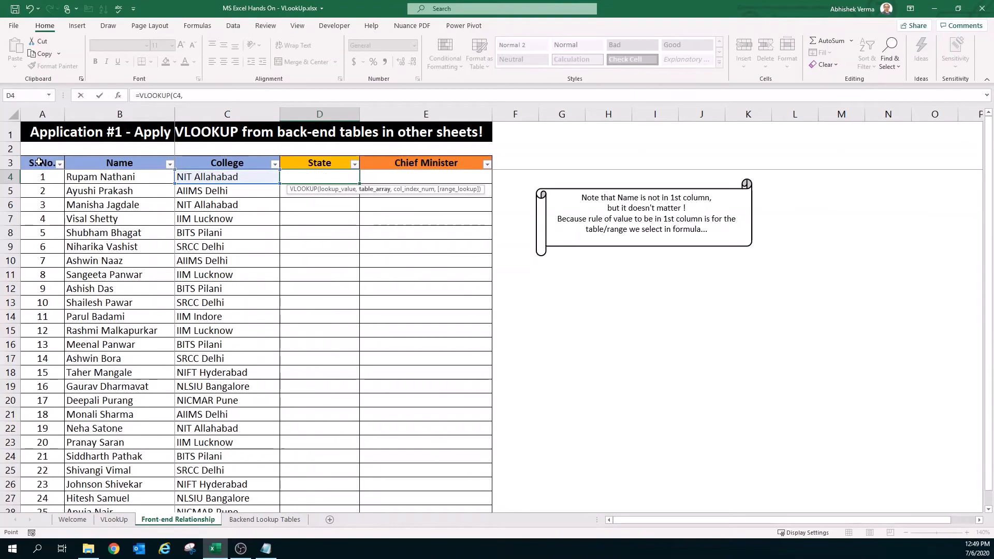
key(ctrl+Page_Down)
drag(83, 164, 169, 315)
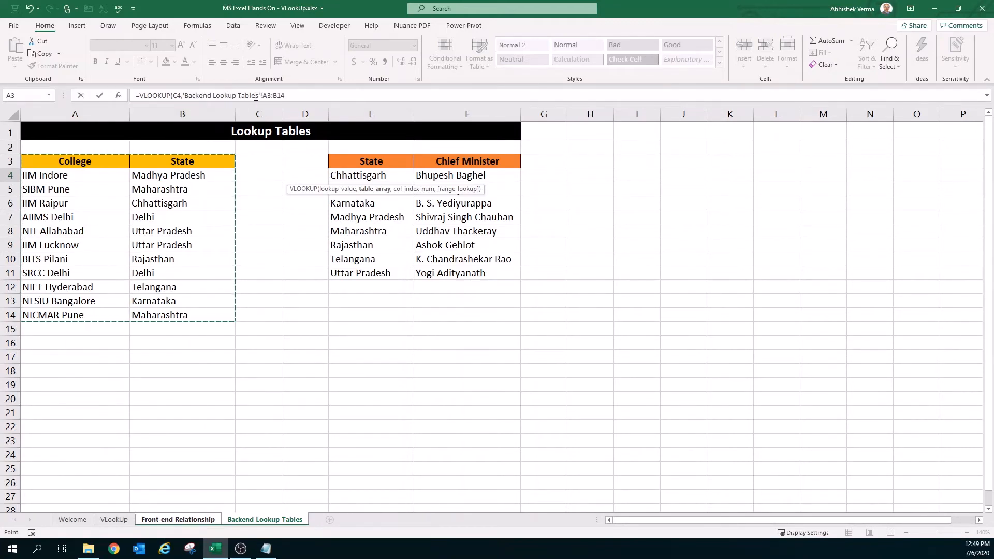
click(308, 94)
text(,)
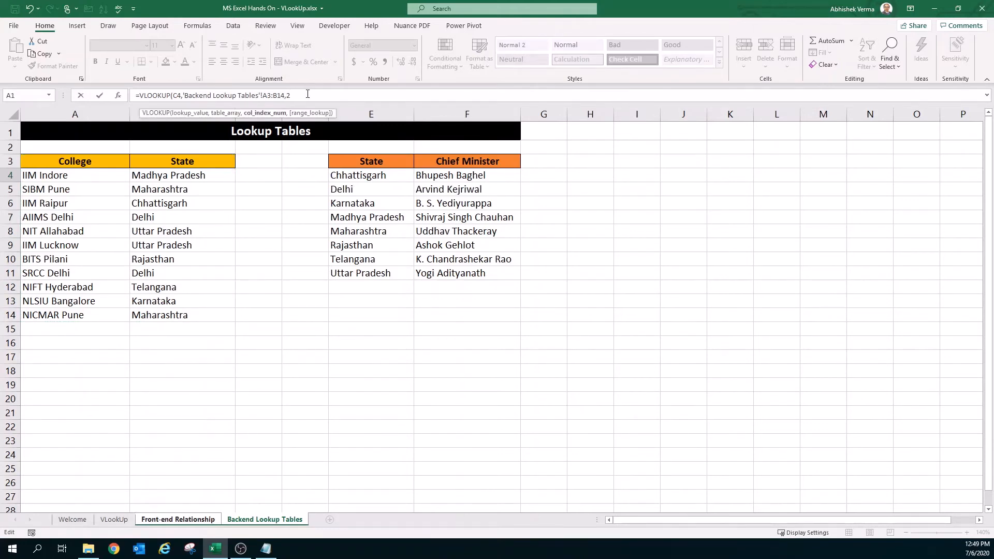
text(2,FALSE))
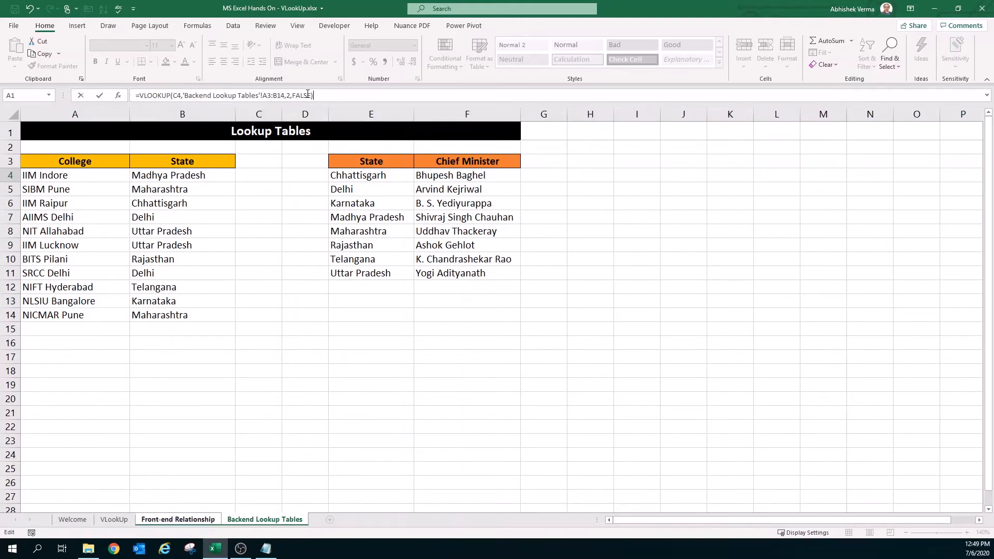
key(Return)
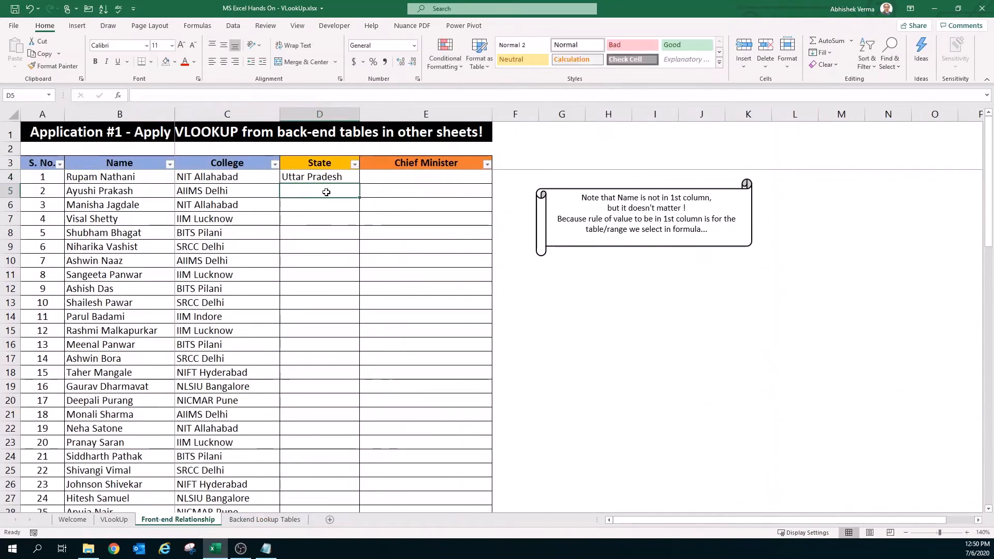
Fill the D4 formula down the State column and compare the table ranges used in the copied formulas.
click(341, 177)
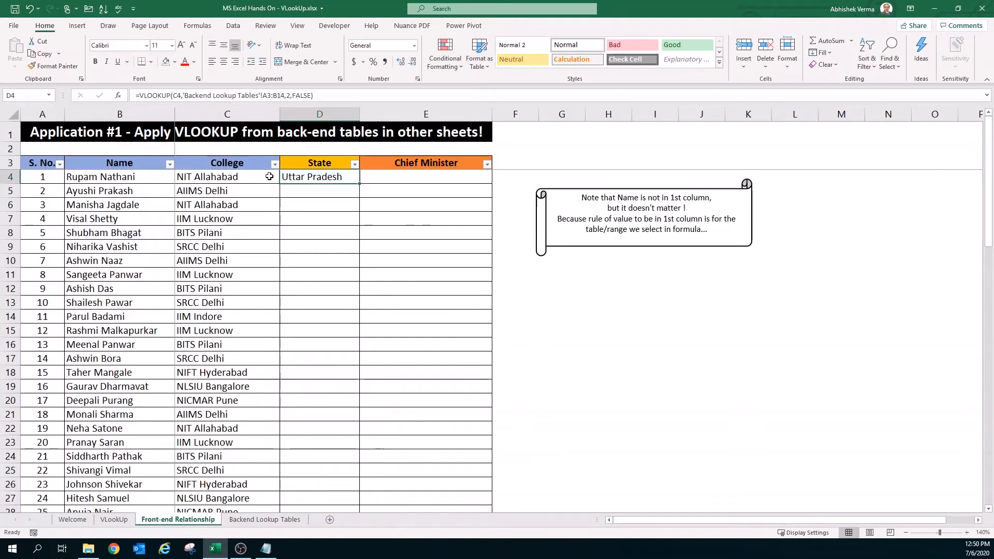
double_click(361, 185)
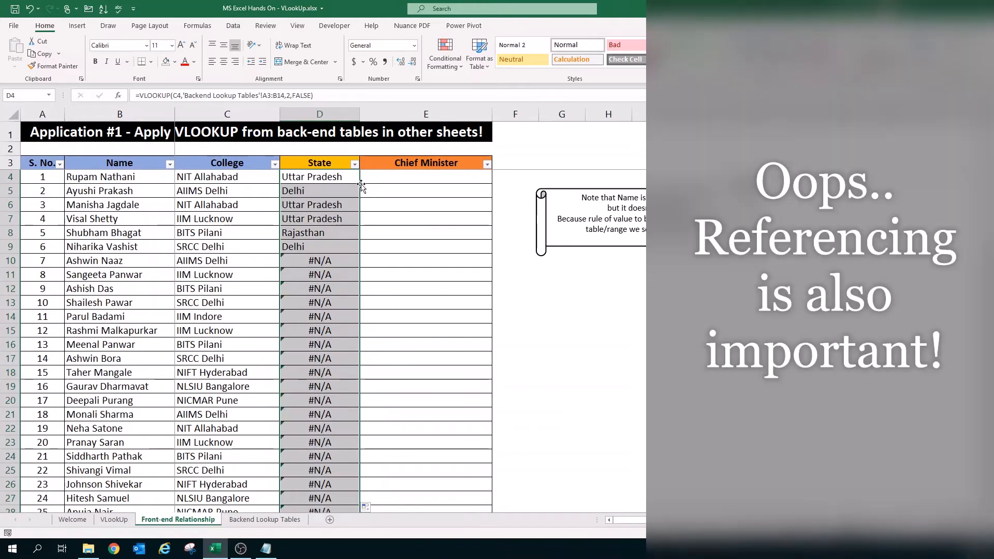
click(308, 247)
drag(309, 266, 323, 428)
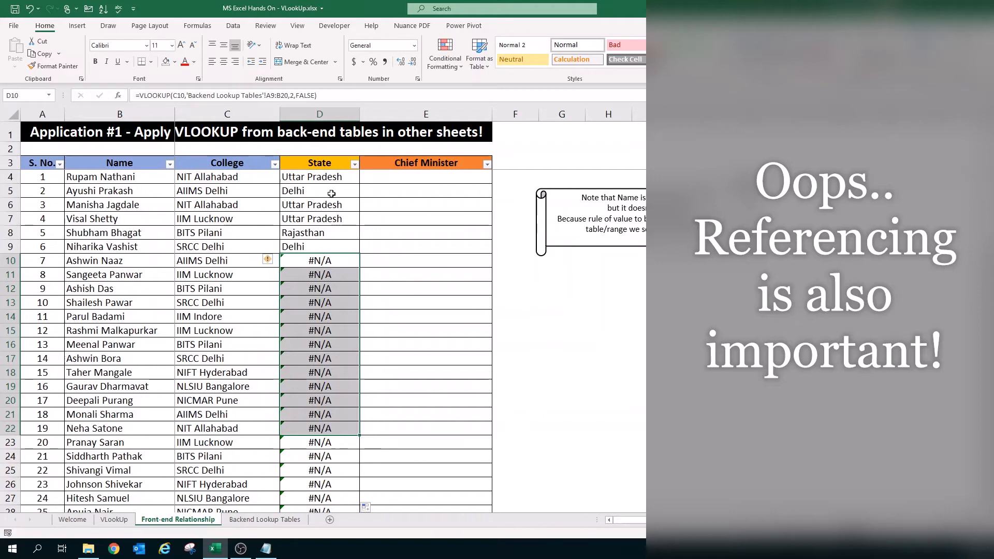
click(326, 178)
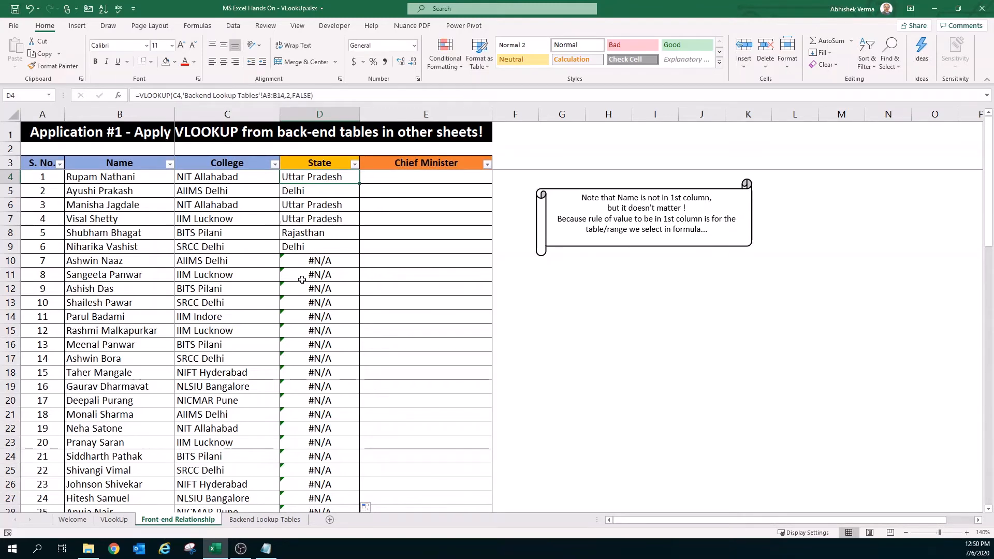
key(Down)
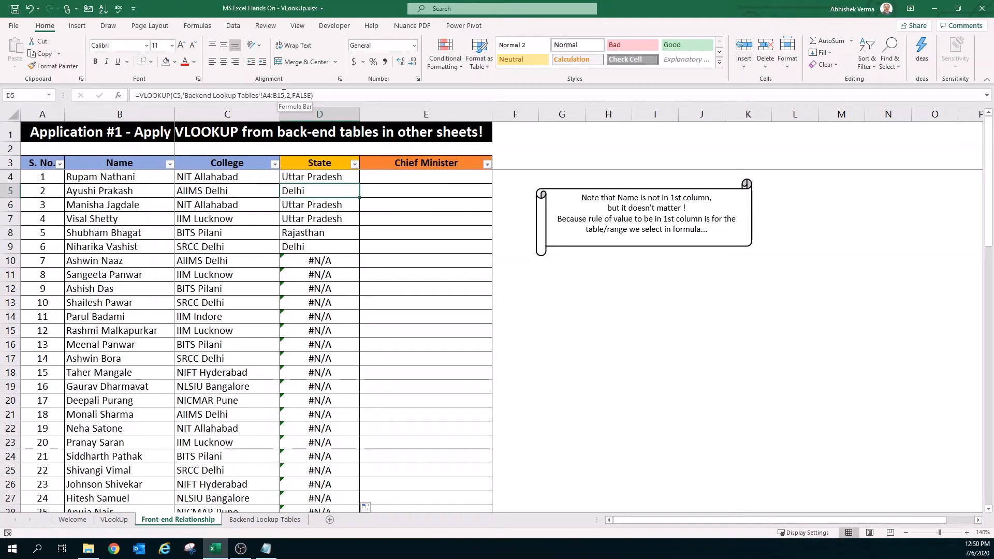
Examine the copied State formulas in D9 and D10 against the colleges listed in column C.
click(301, 246)
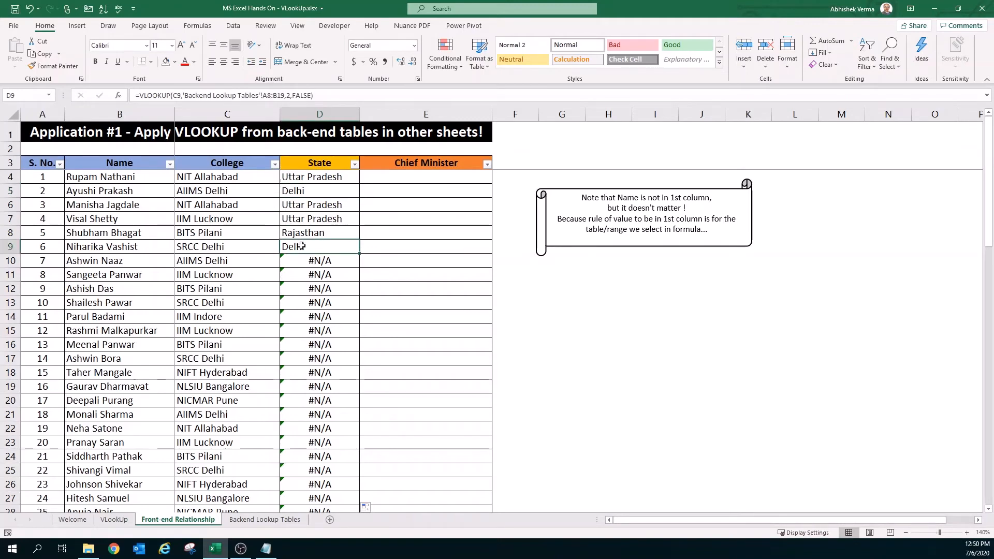
click(302, 259)
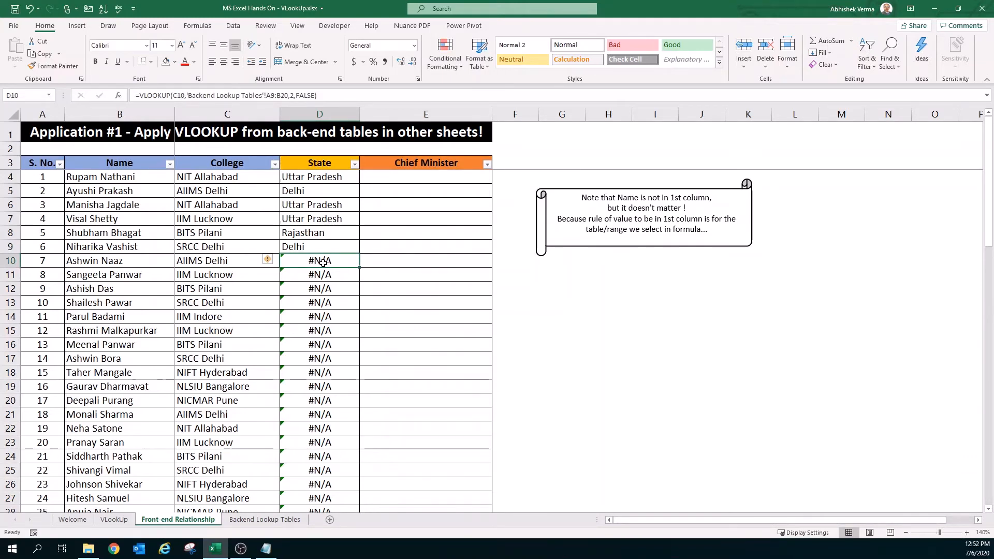
click(318, 163)
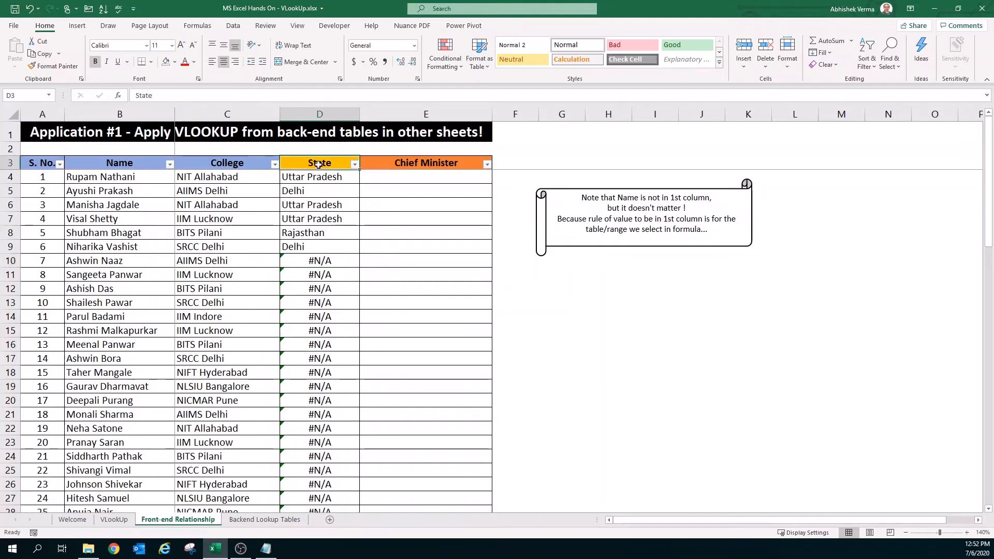
click(243, 179)
key(Down)
key(Down)
key(Down)
key(Down)
key(Down)
key(Down)
key(Down)
Compare the lookup cell and table range used in the State formulas from D4 down to D7.
click(307, 172)
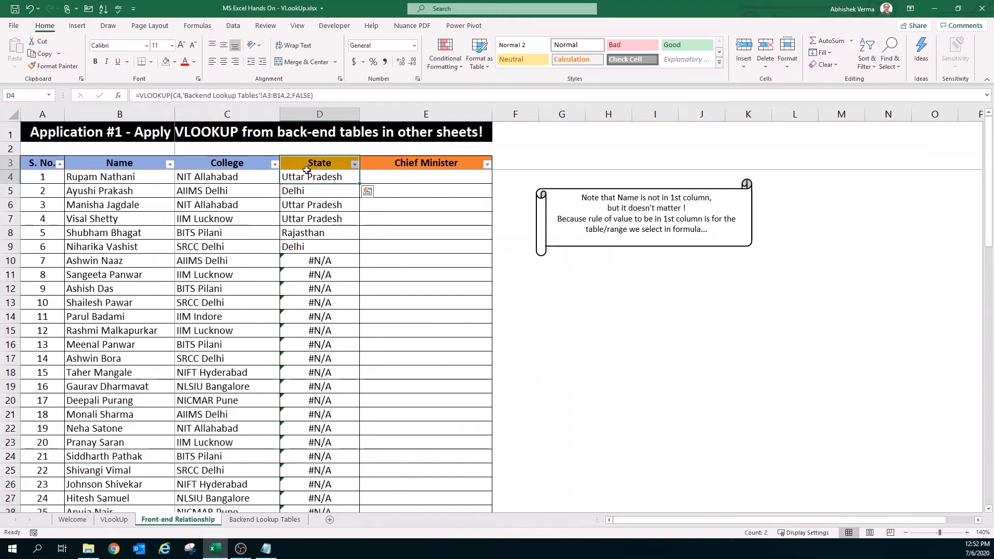
key(Down)
key(Down)
key(Down)
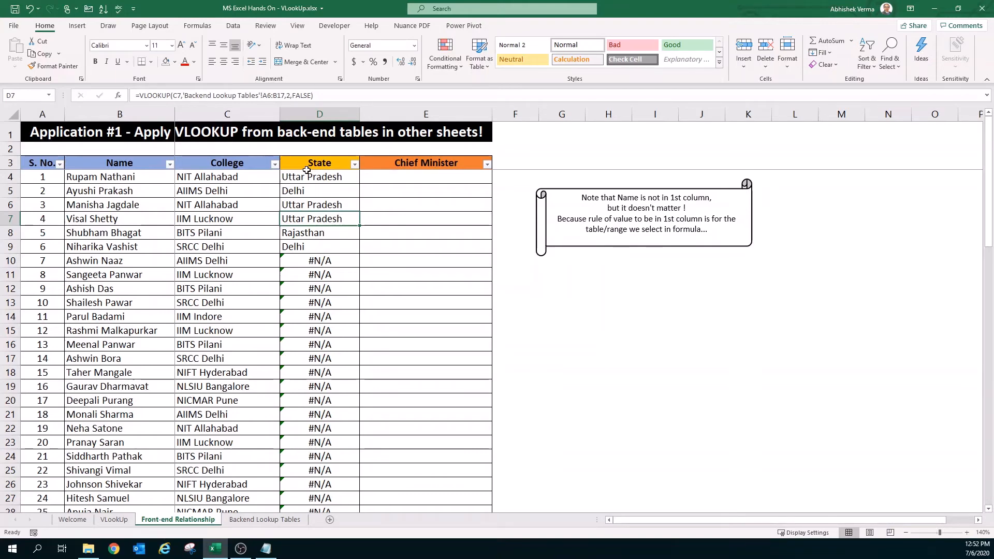
click(317, 177)
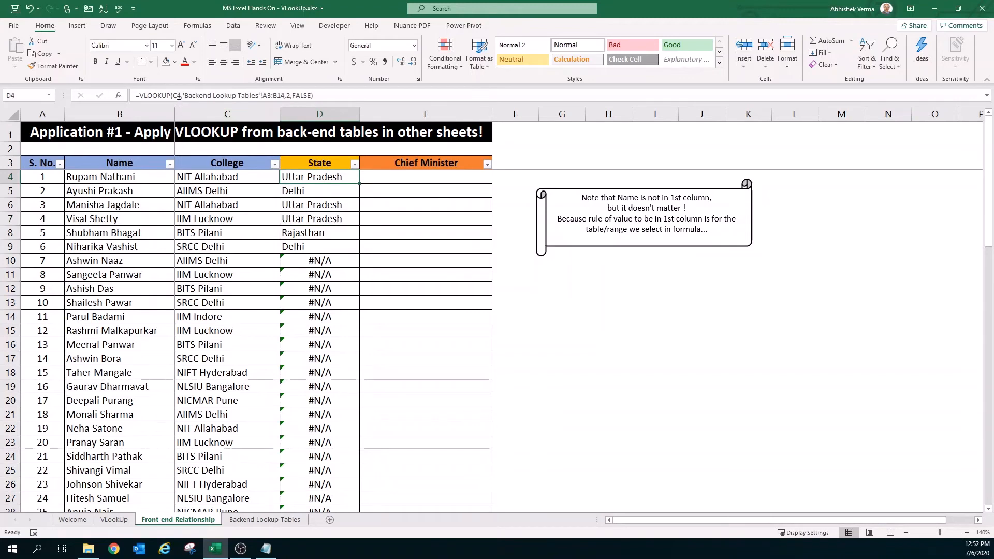
key(Down)
key(Down)
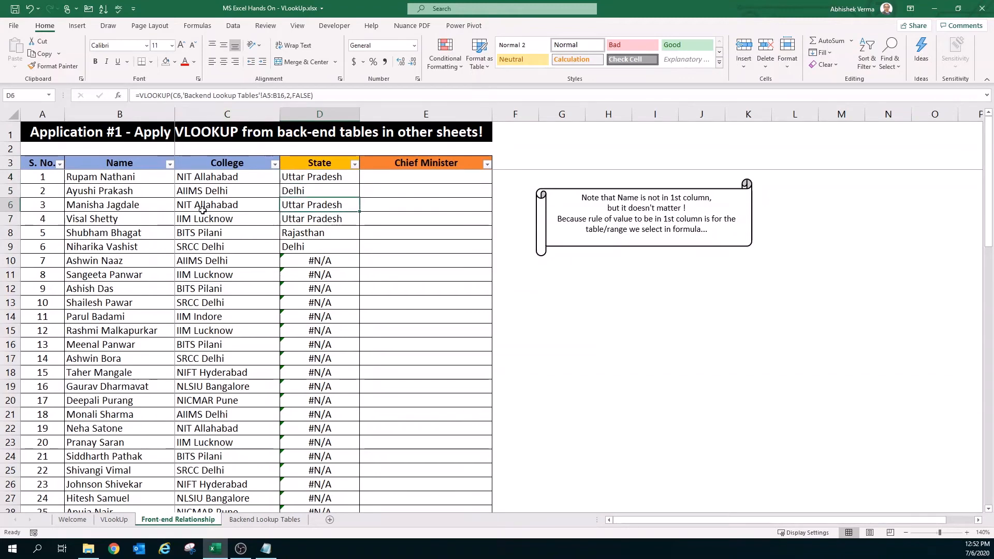
key(Down)
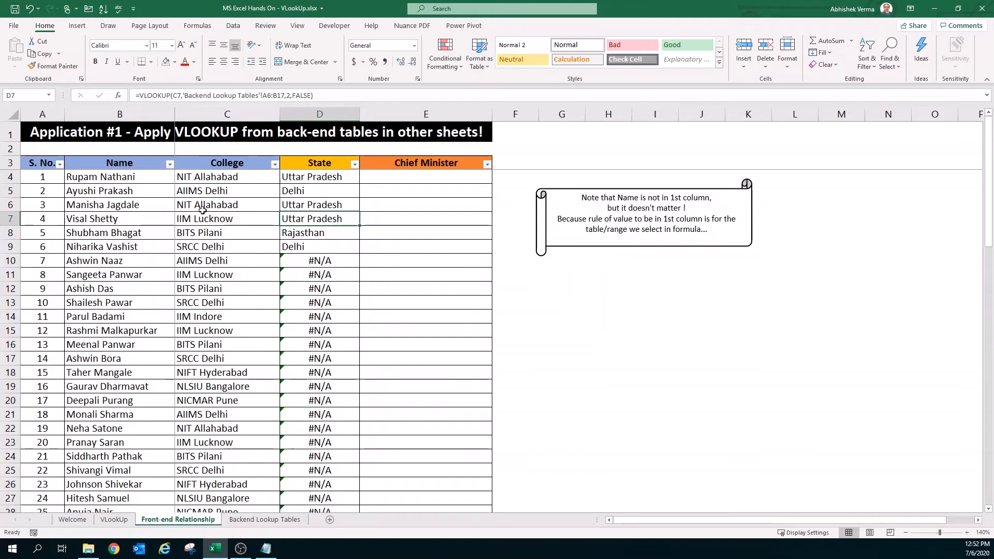
key(Up)
key(Up)
key(Up)
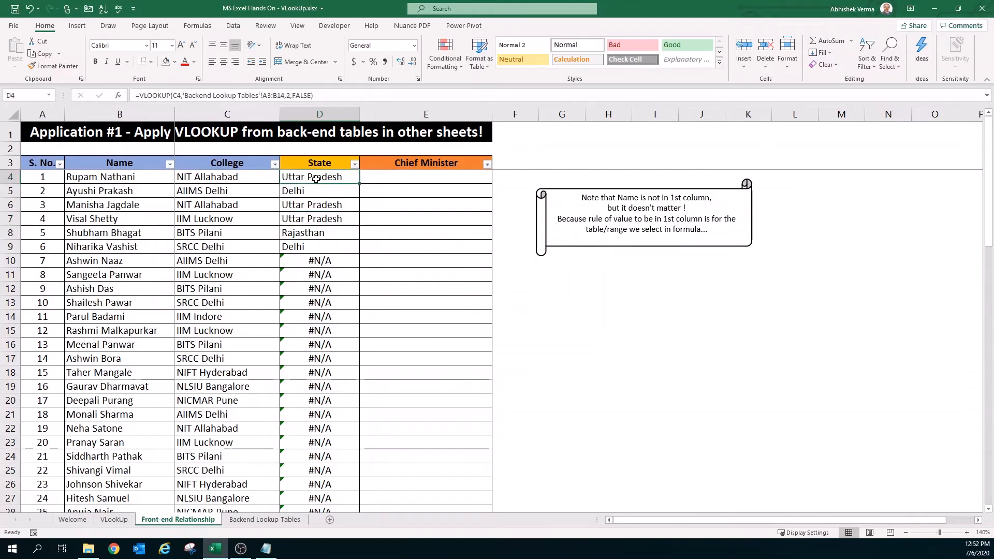
Make the table range in the D4 VLOOKUP absolute as $A$3:$B$14.
click(267, 96)
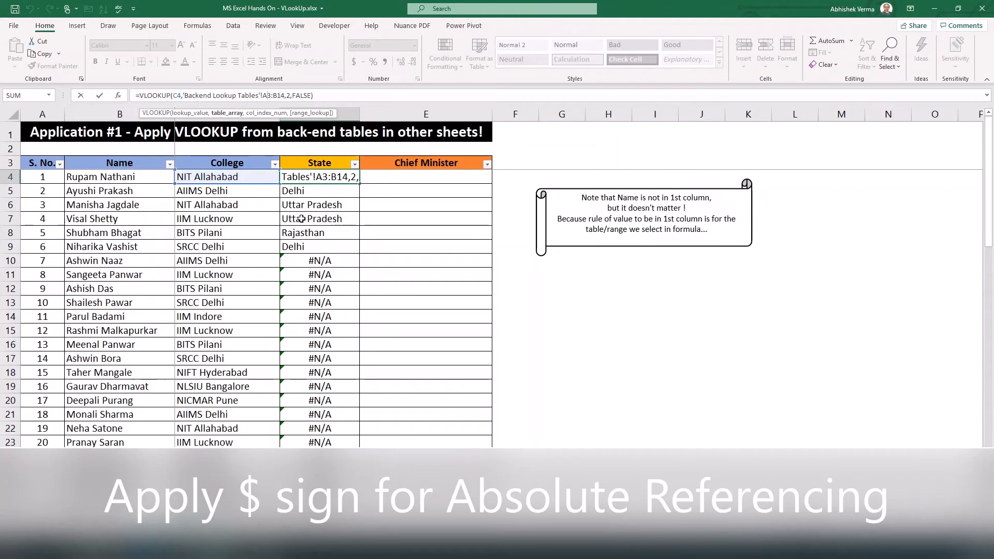
key(F4)
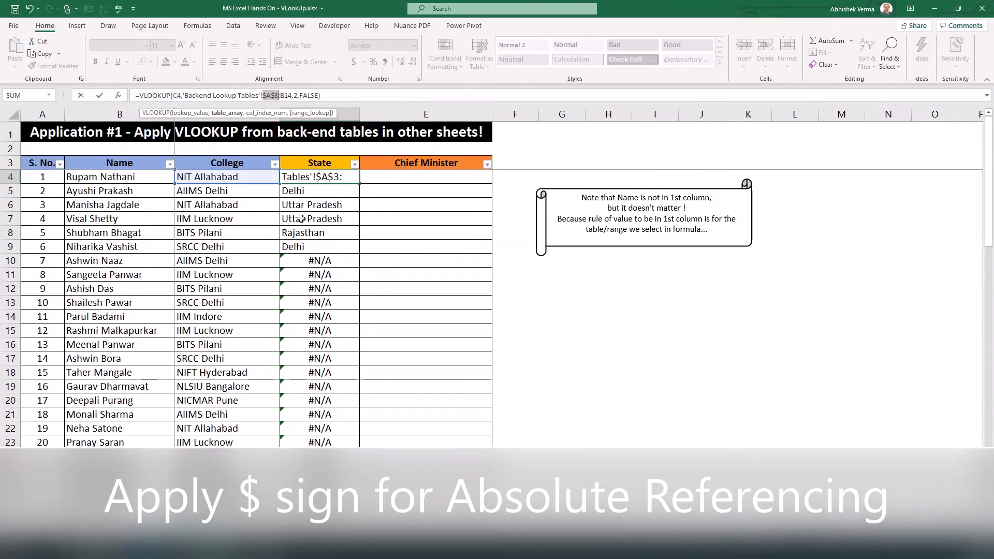
click(289, 96)
key(F4)
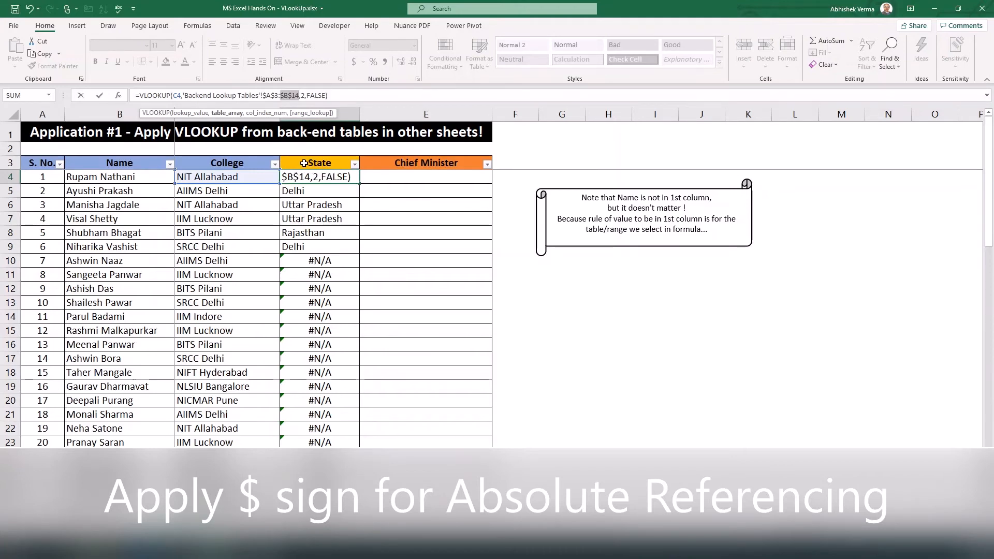
key(ctrl+Return)
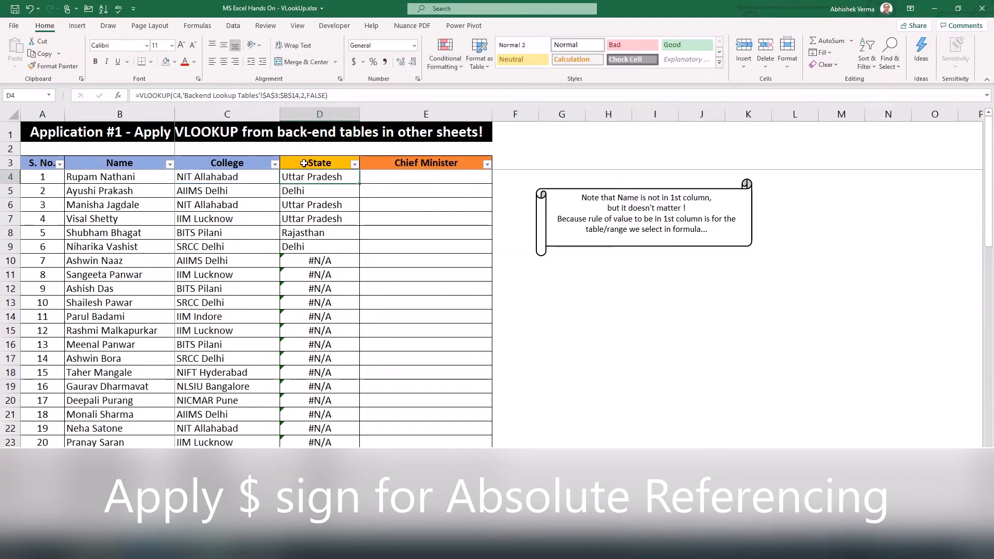
Fill the corrected D4 formula down the rest of the State column.
key(ctrl+shift+Down)
key(ctrl+d)
key(ctrl+Up)
Check the lookup cell and absolute table range in the refilled formulas down the State column.
key(Down)
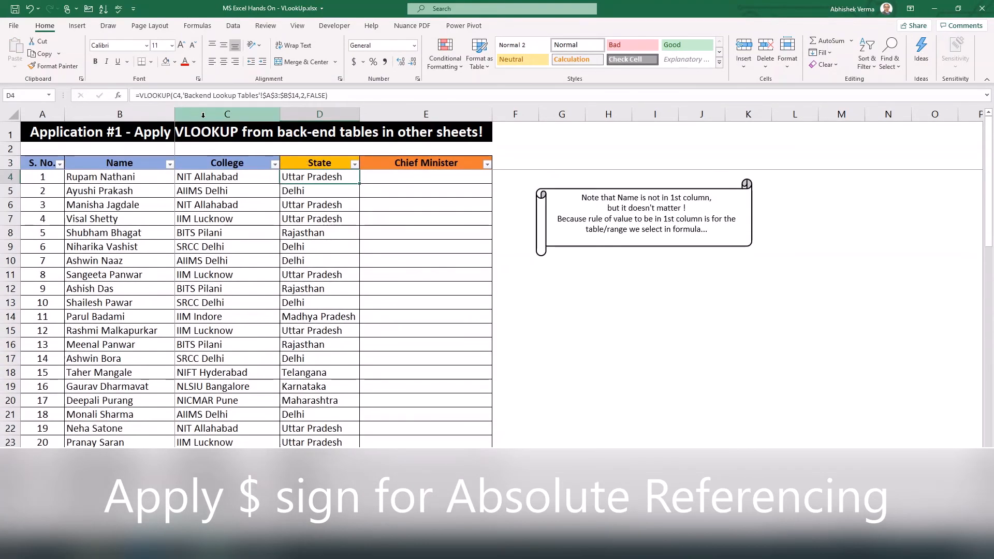
key(Down)
key(Down)
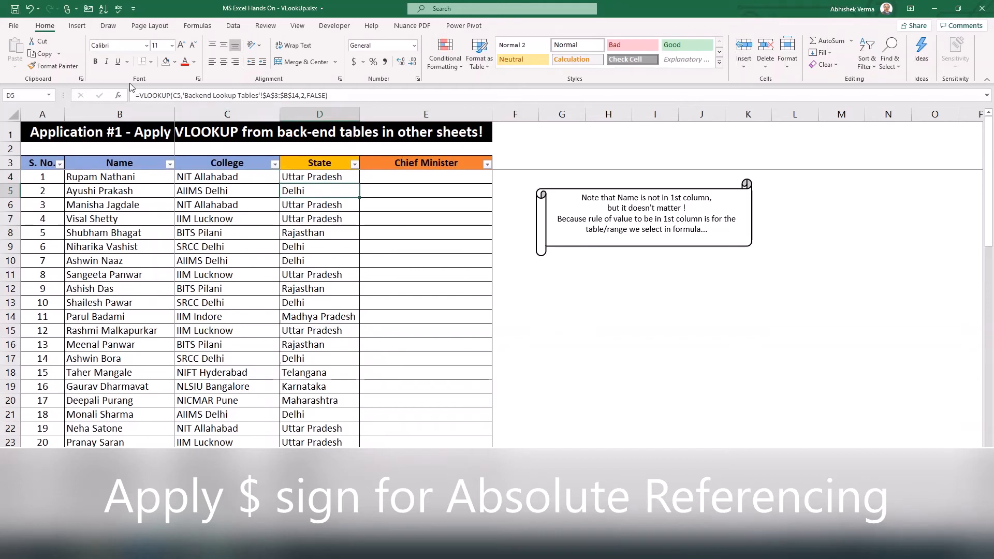
key(Down)
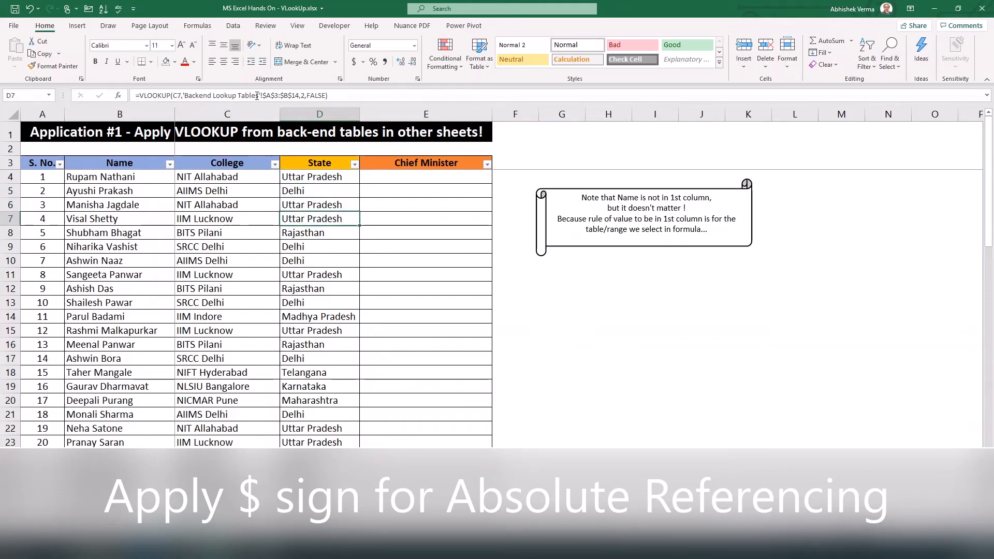
key(Down)
key(Down)
key(Down)
key(Down)
key(Down)
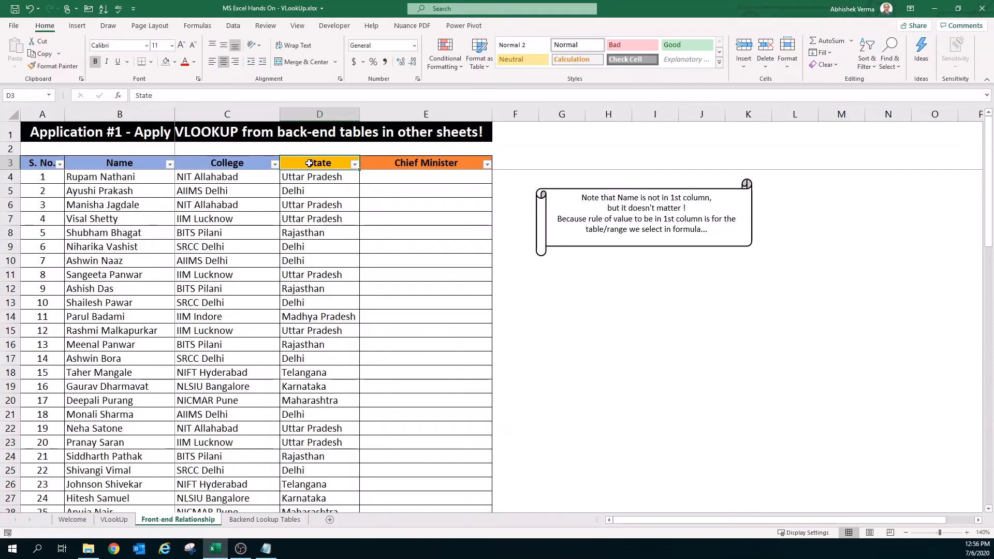
Start a VLOOKUP in E4 of the Chief Minister column with D4 as the lookup value.
key(Down)
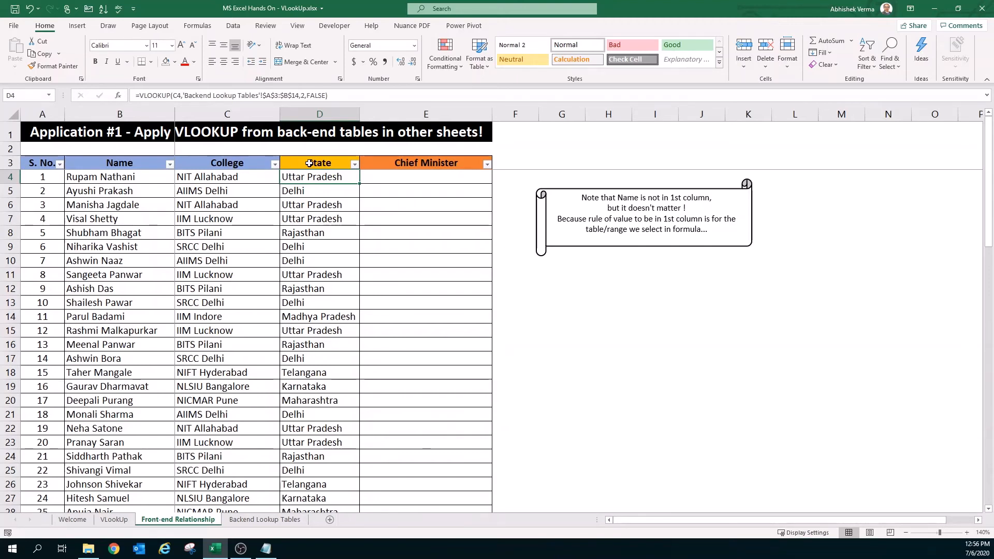
key(Right)
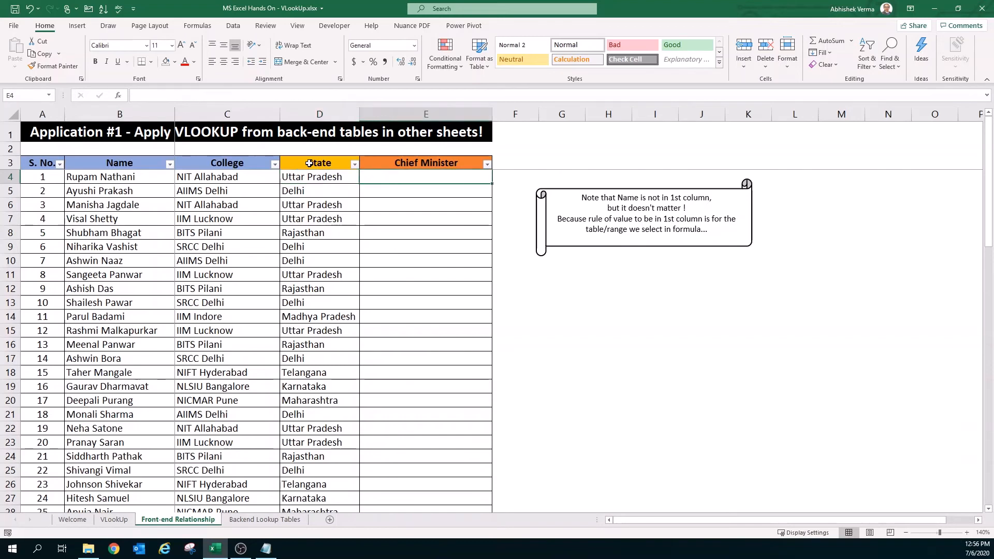
text(=)
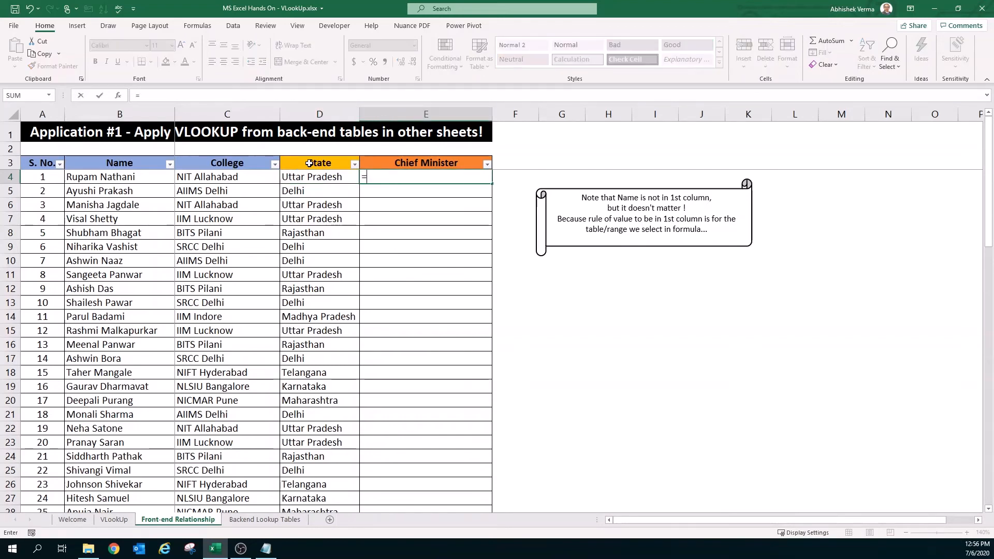
text(vl)
key(Tab)
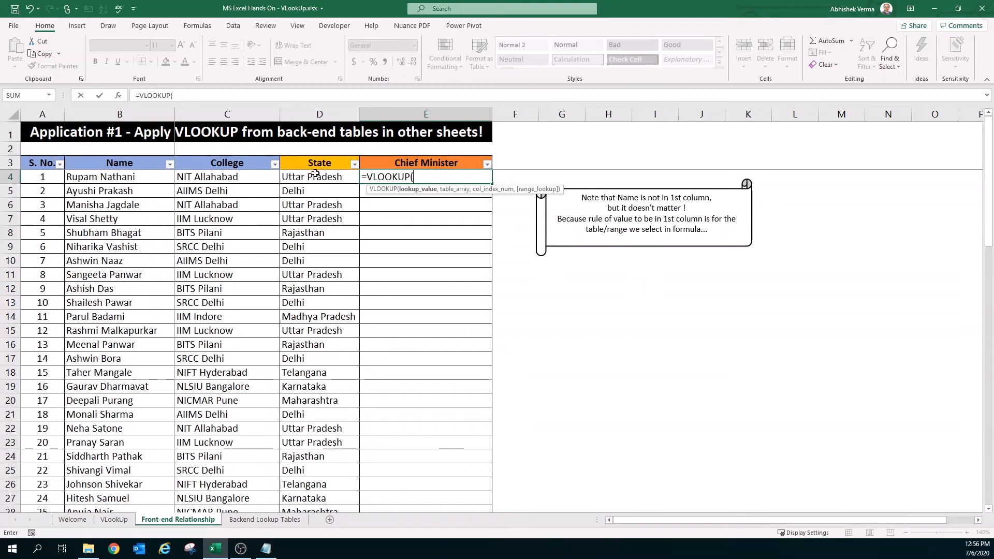
click(321, 176)
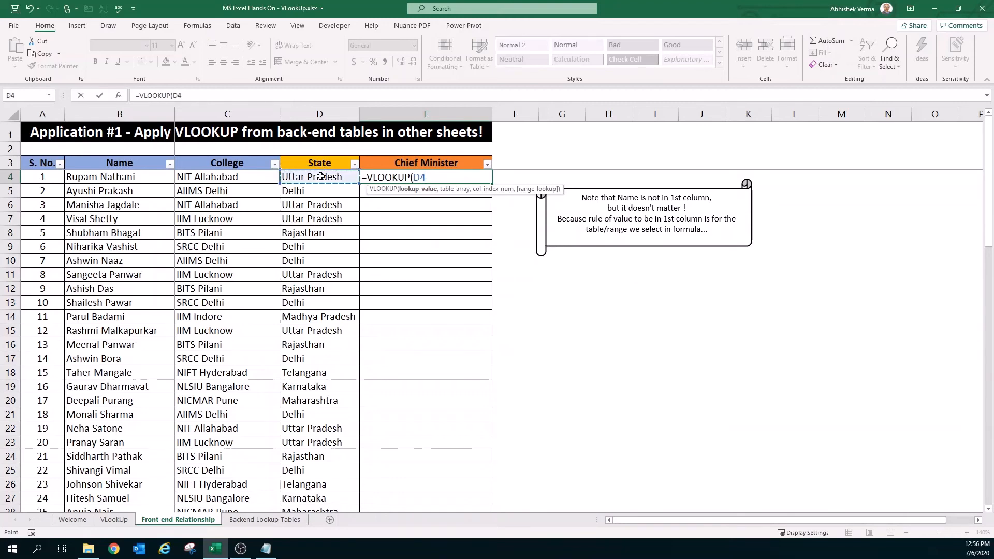
text(,)
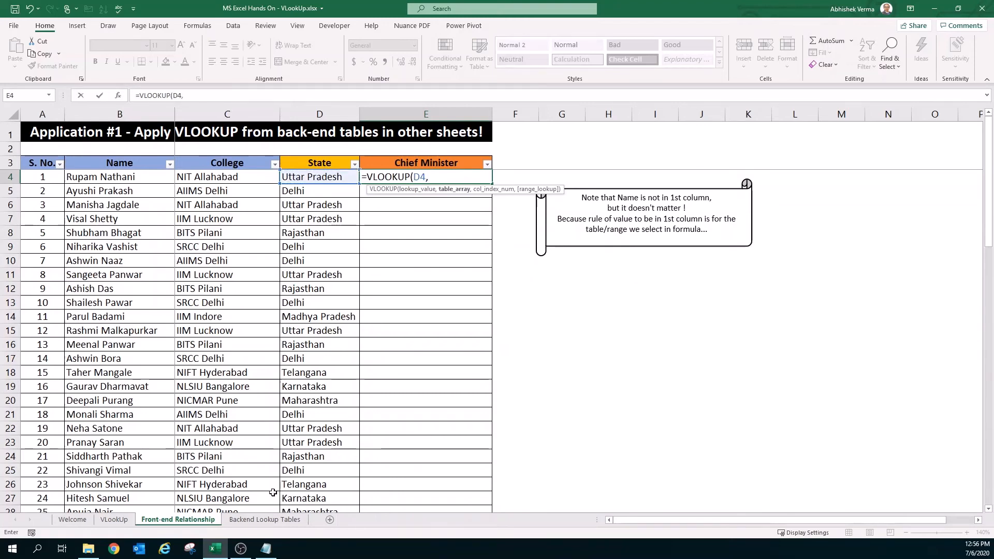
Set the table array to the State and Chief Minister table on Backend Lookup Tables, as absolute range $E$3:$F$11.
click(278, 522)
drag(380, 160, 461, 269)
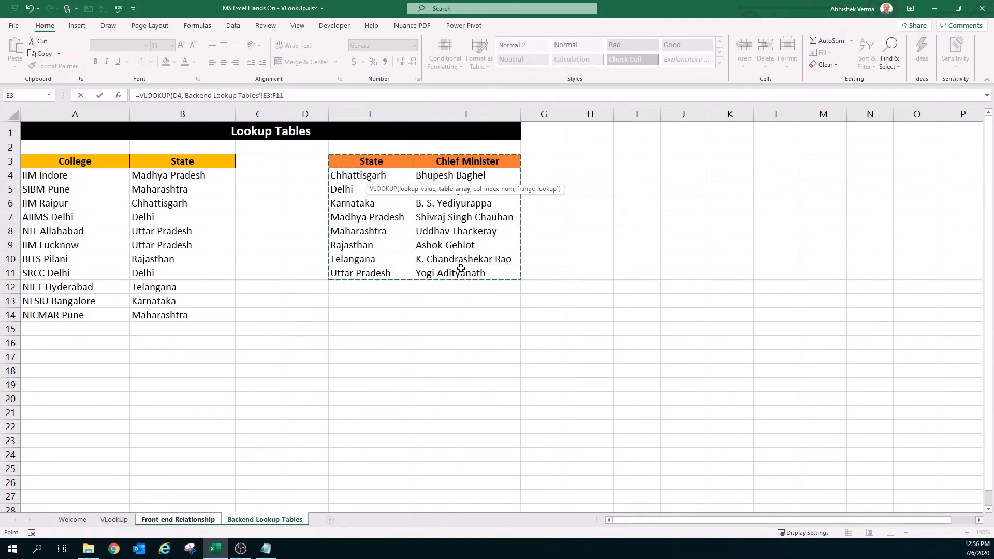
key(F4)
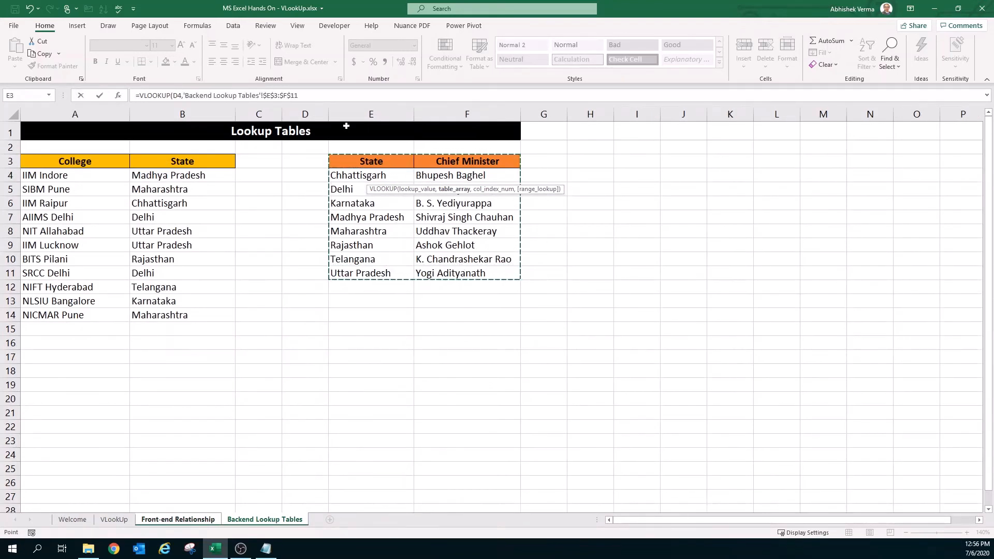
Complete the E4 VLOOKUP with column index 2 and FALSE, and fill it down the Chief Minister column.
click(308, 95)
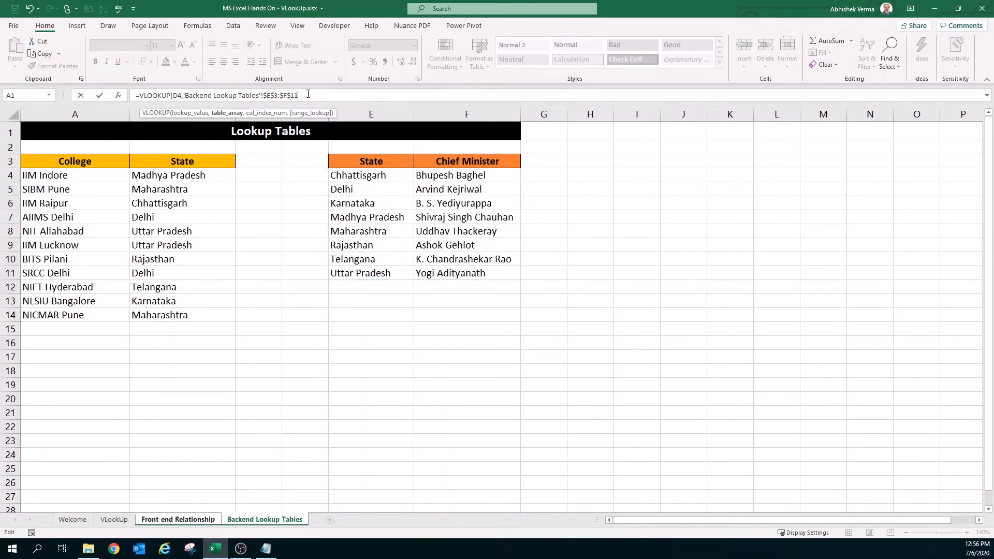
text(,2,)
key(Down)
key(Tab)
key(Return)
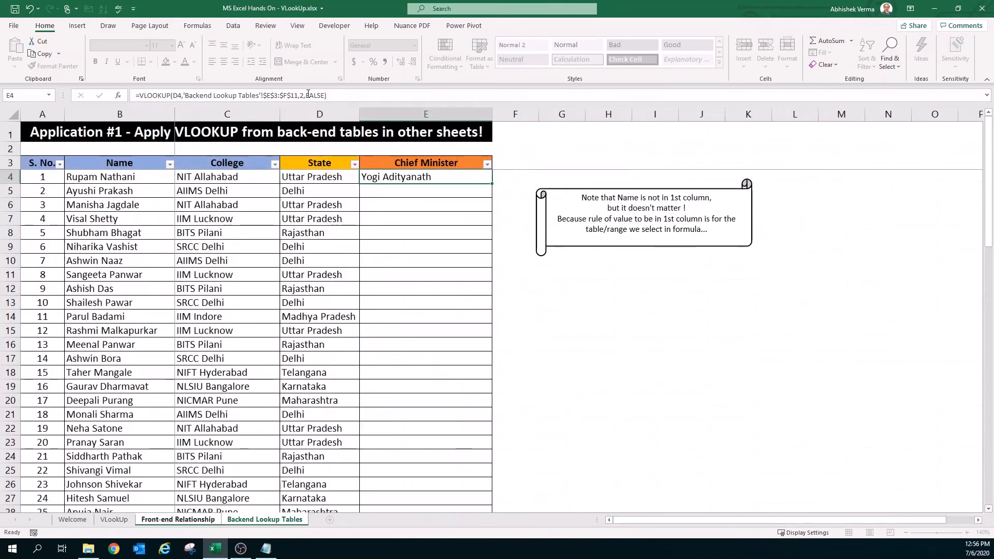
double_click(493, 184)
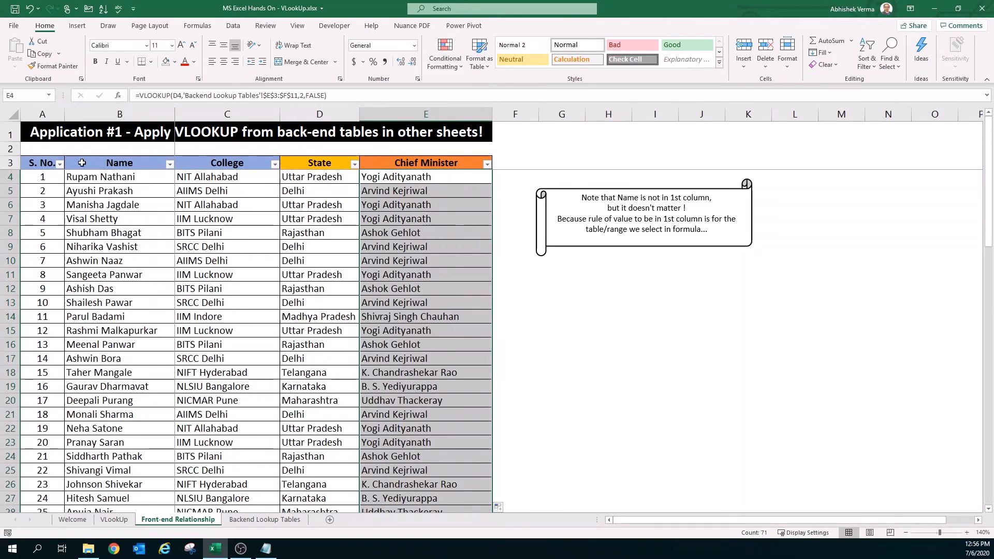
click(45, 163)
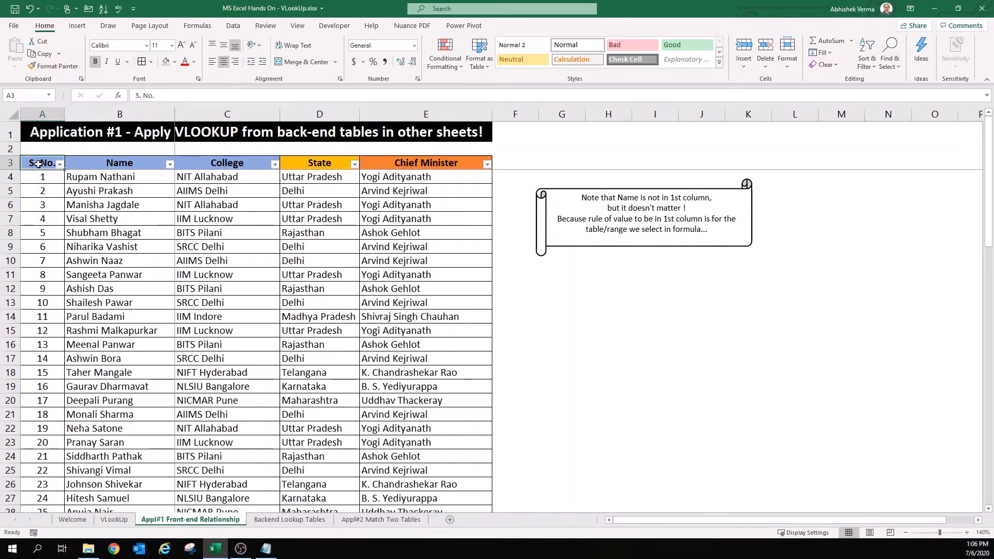
On the Appl#2 Match Two Tables sheet, start a VLOOKUP in C4 with B4 as the lookup value.
key(ctrl+Page_Down)
key(ctrl+Page_Down)
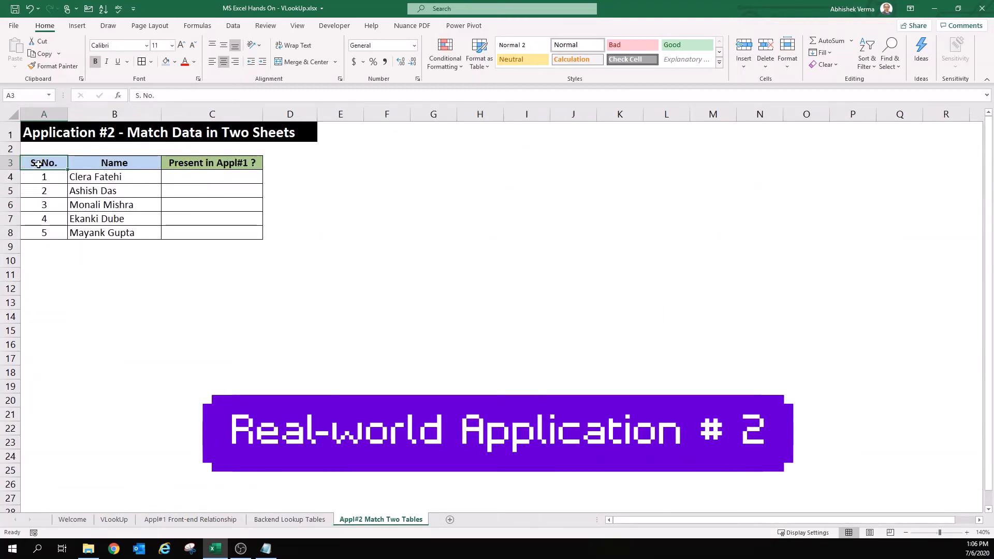
key(Down)
key(Right)
key(Right)
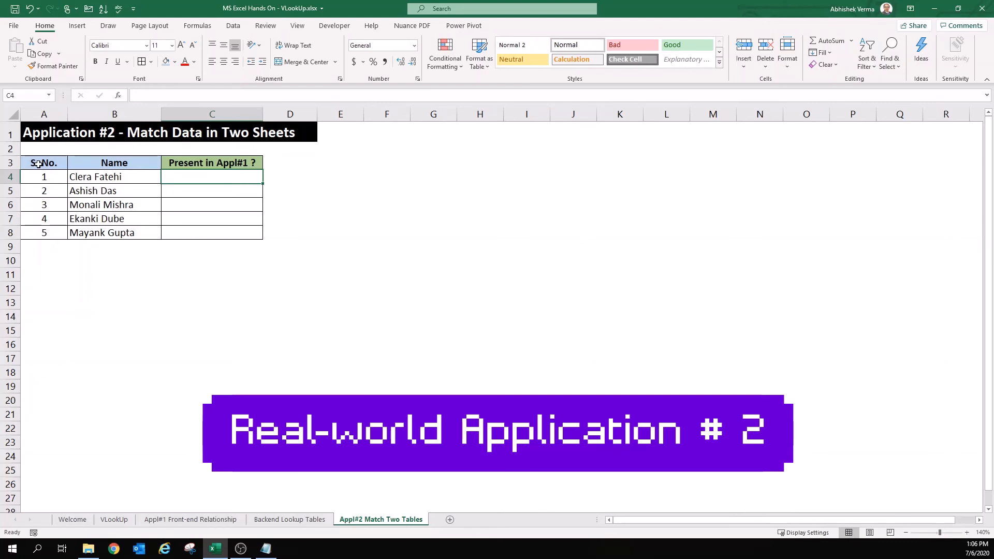
text(=vl)
key(Tab)
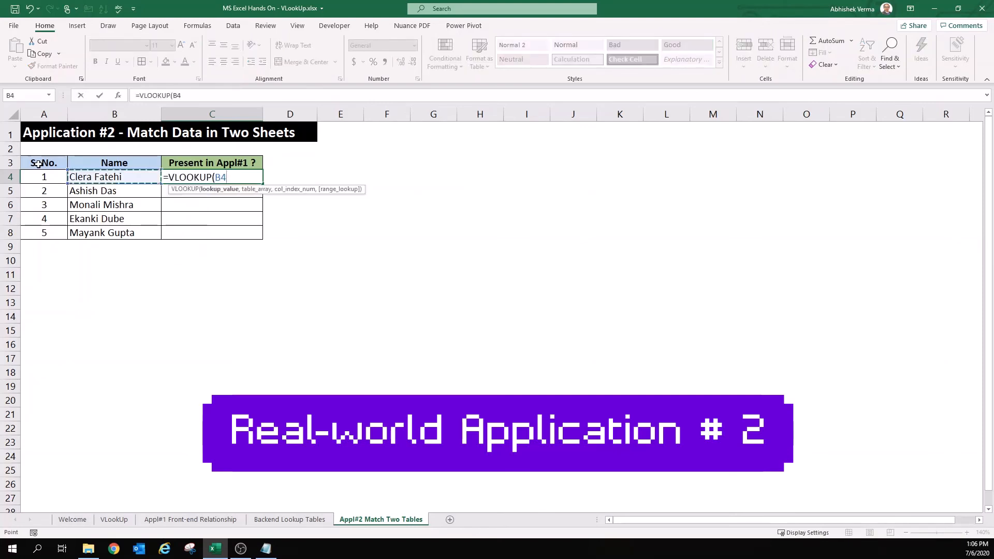
key(Left)
text(,)
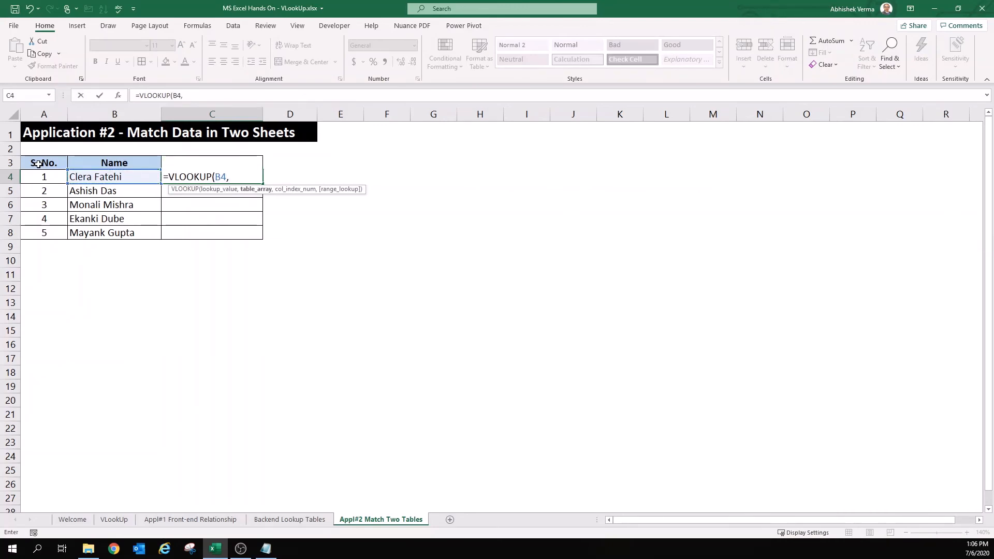
Set the C4 VLOOKUP's table array to the Name column on Appl#1 Front-end Relationship, as absolute range $B$3:$B$74.
key(ctrl+Page_Up)
key(ctrl+Page_Up)
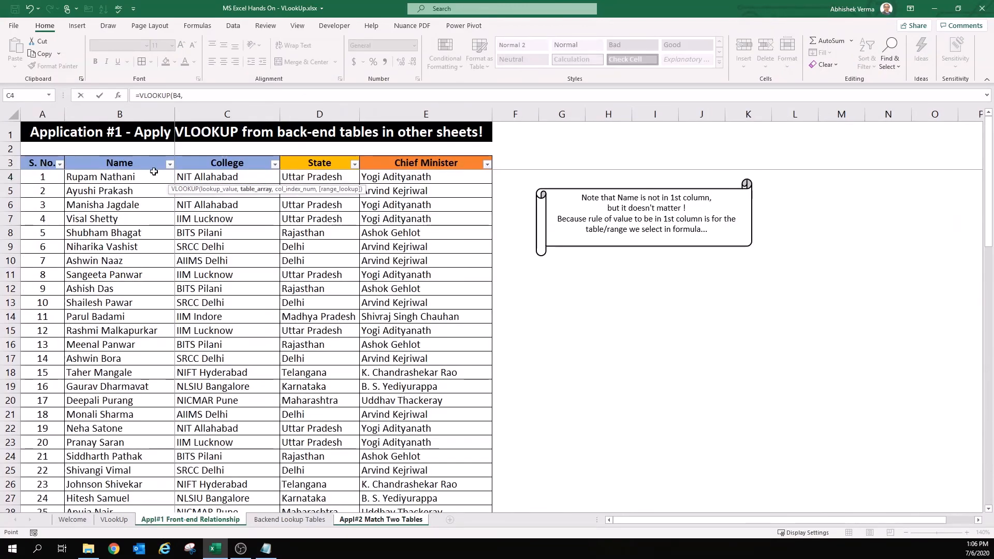
click(126, 160)
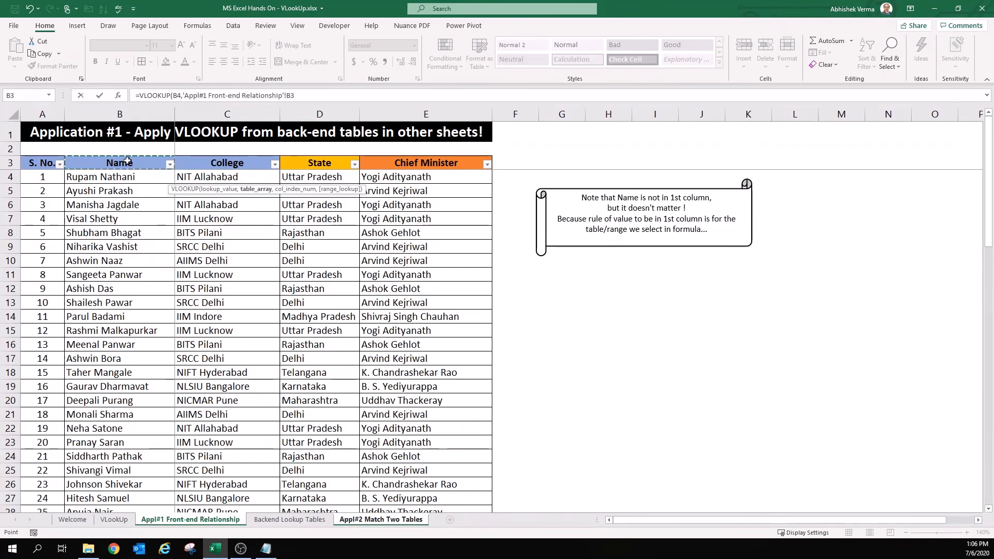
key(ctrl+shift+Down)
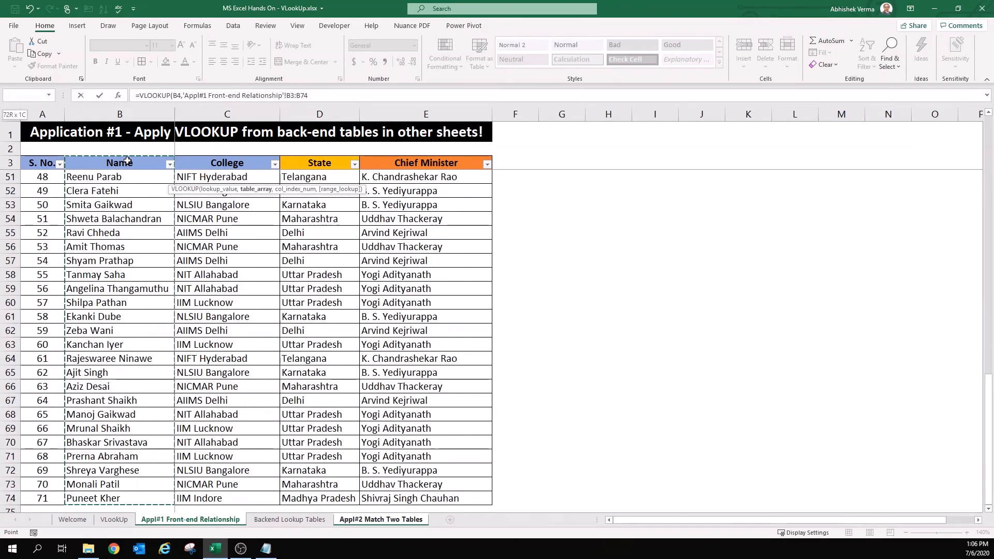
key(F4)
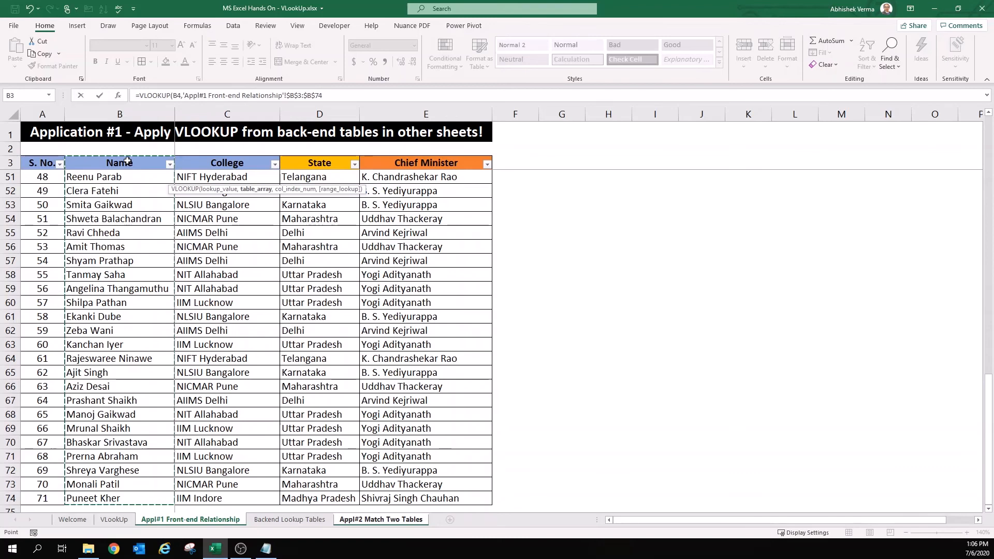
Complete the C4 VLOOKUP with column index 1 and FALSE, and fill it down to C8.
text(,1,FALSE)
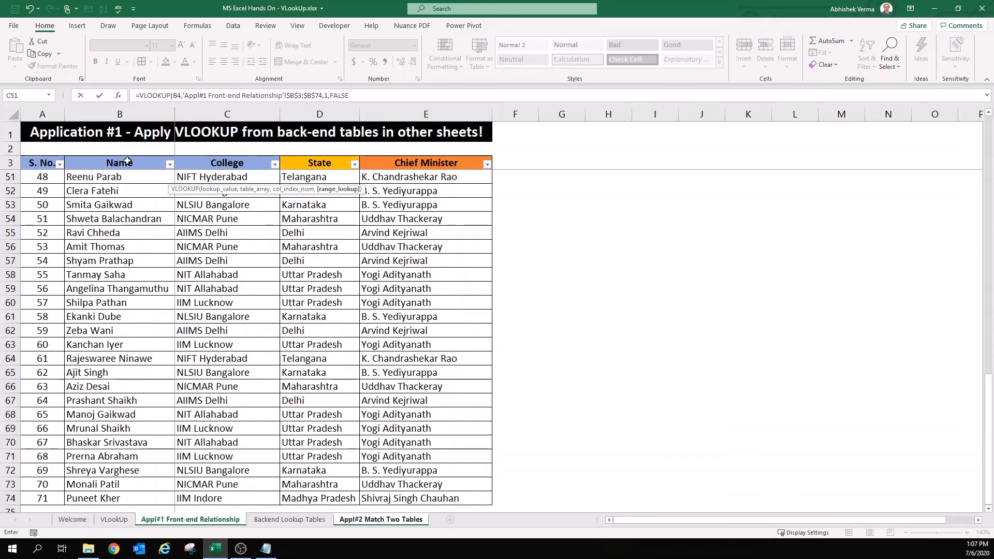
text())
key(Return)
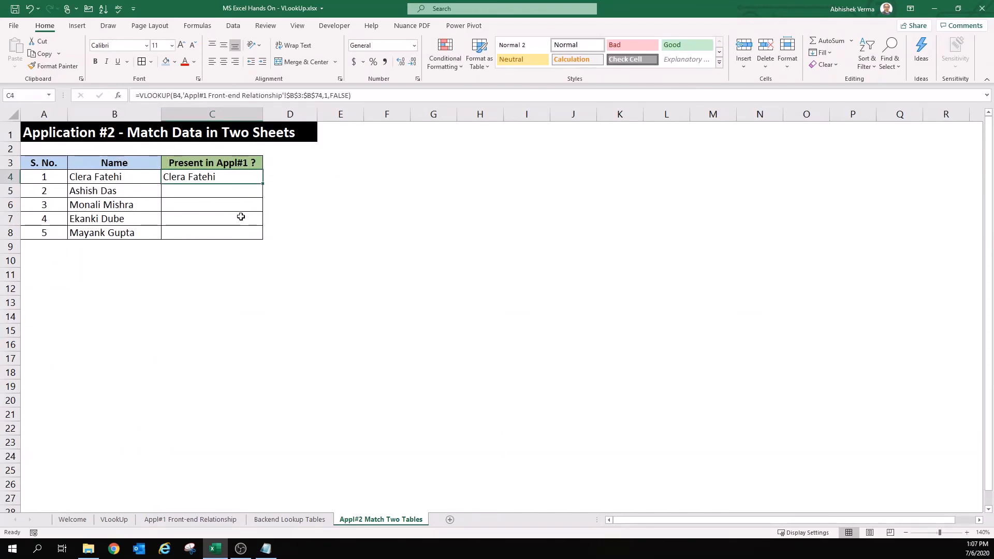
double_click(265, 185)
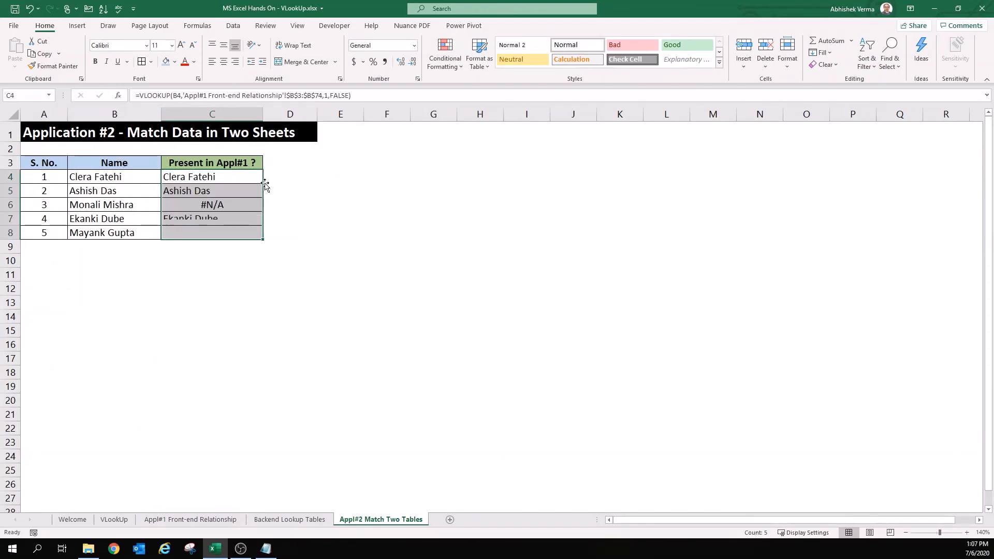
Turn on filters for the header row of the Application #2 table.
click(231, 203)
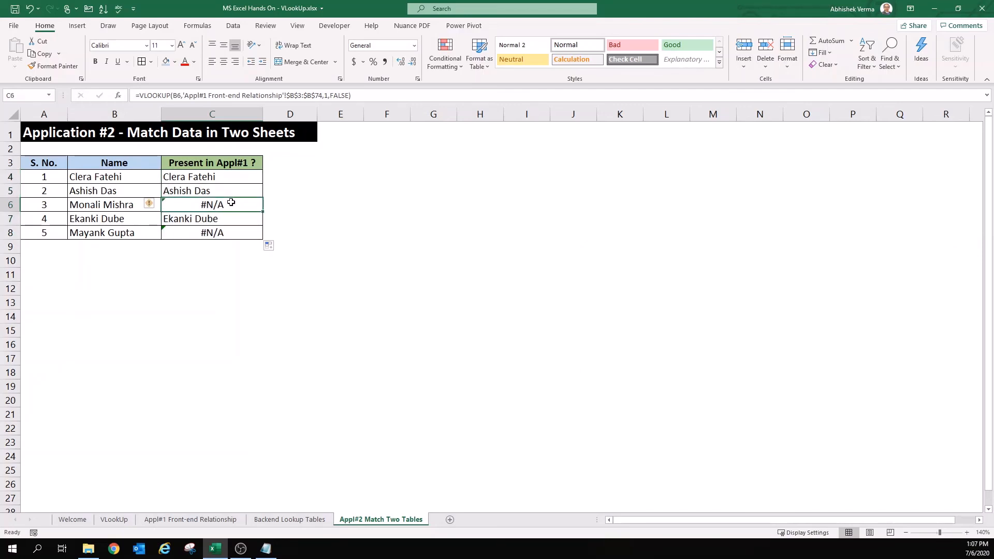
key(Up)
key(Up)
key(Up)
key(ctrl+shift+l)
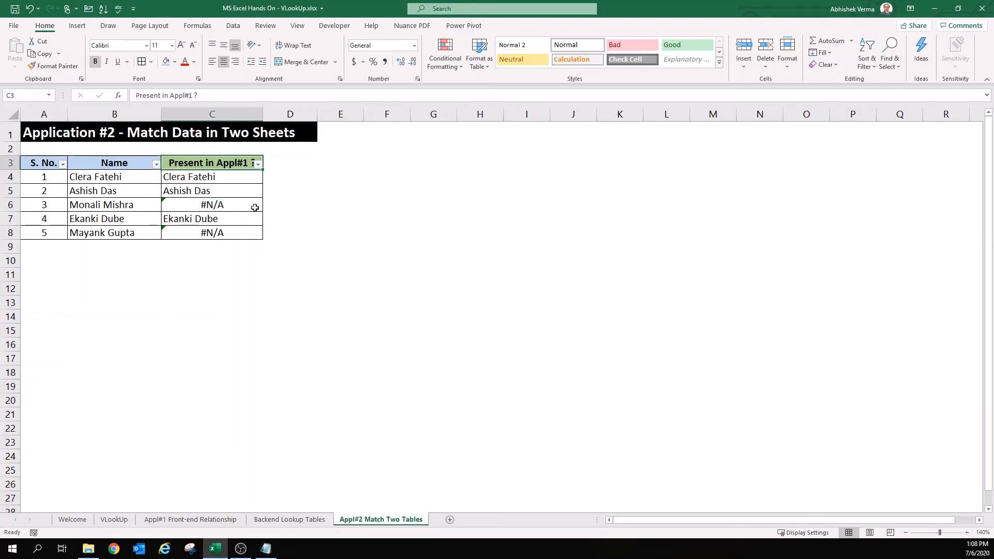
Filter the Present in Appl#1 ? column to show only the matched names, excluding #N/A.
key(alt+Down)
key(Up)
key(Up)
key(space)
key(Down)
key(Down)
key(Up)
key(space)
key(Down)
key(space)
key(Down)
key(space)
key(Return)
Replace the VLOOKUP in C4 with Yes and fill it down the visible matched rows.
key(Down)
key(F2)
key(shift+Home)
text(Yes)
key(Return)
key(Up)
key(shift+Down)
key(shift+Down)
key(ctrl+d)
Change the Present in Appl#1 ? filter to show only the #N/A rows.
key(Up)
key(alt+Down)
key(e)
key(Down)
key(Down)
key(Down)
key(space)
key(Return)
Replace the #N/A result in C6 with No and copy it to C8.
key(Down)
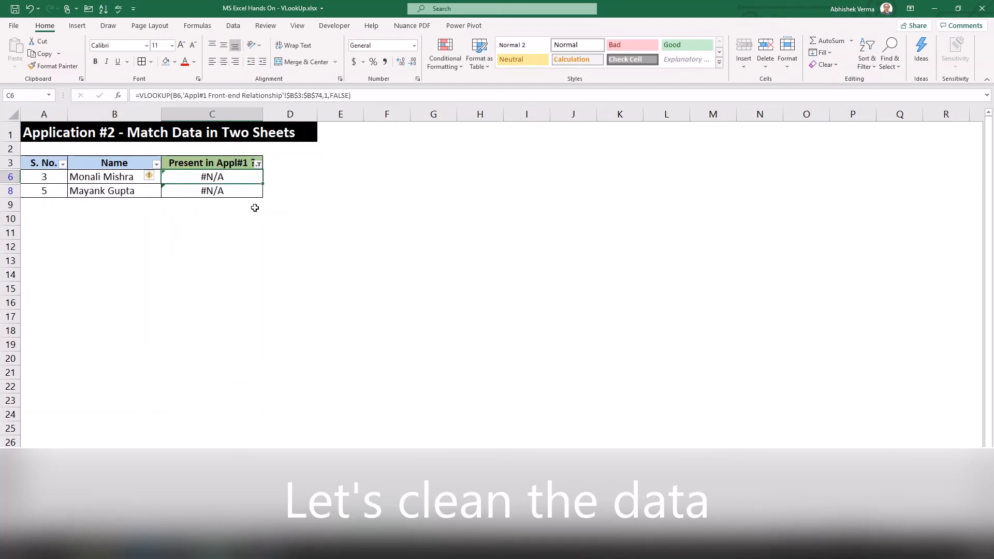
text(No)
key(Return)
key(shift+Up)
key(ctrl+c)
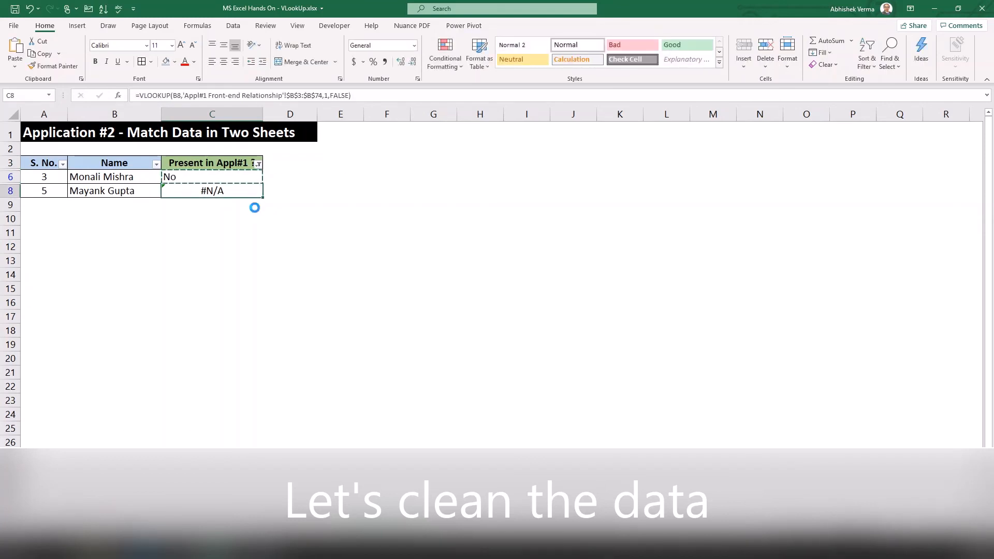
key(Return)
Select all values in the Present in Appl#1 ? filter to show every row again.
key(Up)
key(Up)
key(alt+Down)
key(e)
key(Down)
key(space)
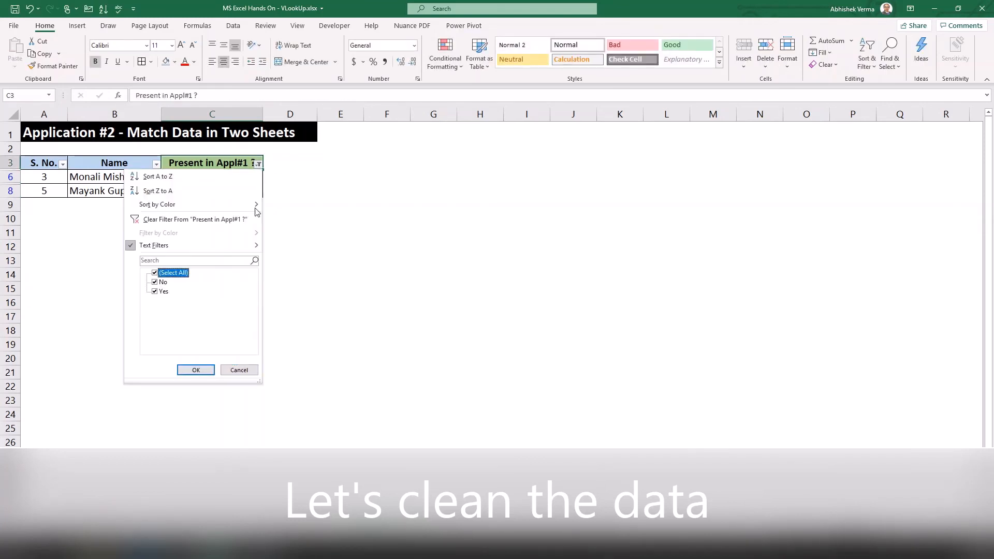
key(Return)
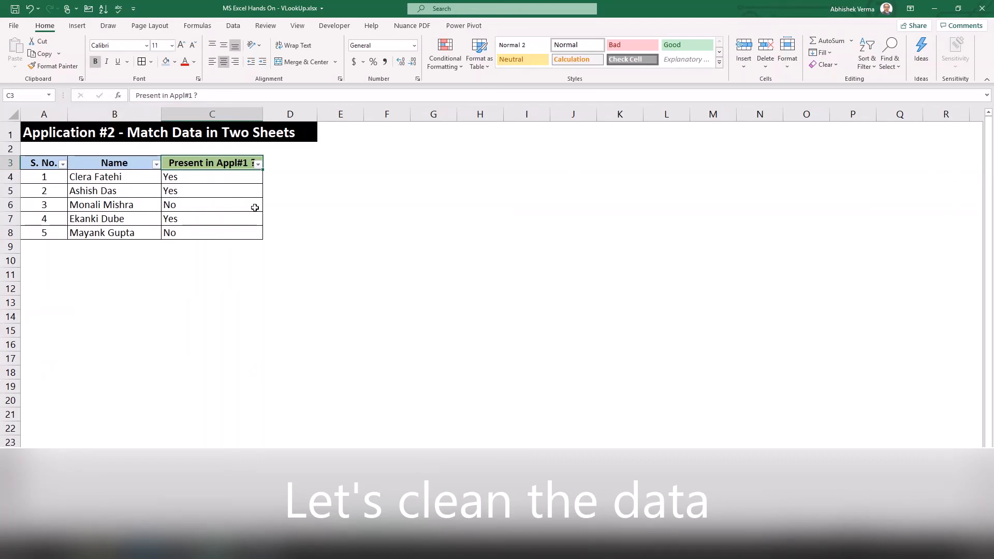
key(Down)
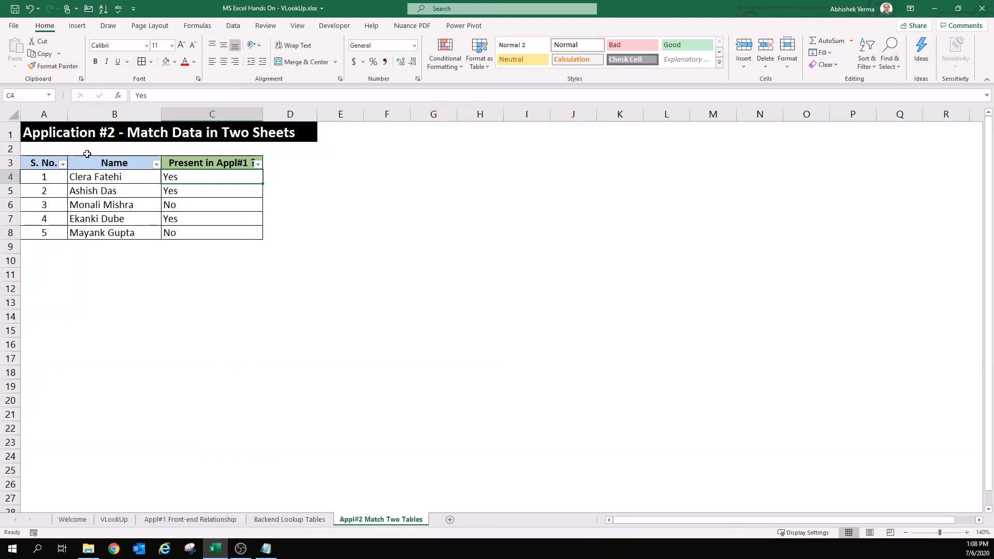
click(44, 161)
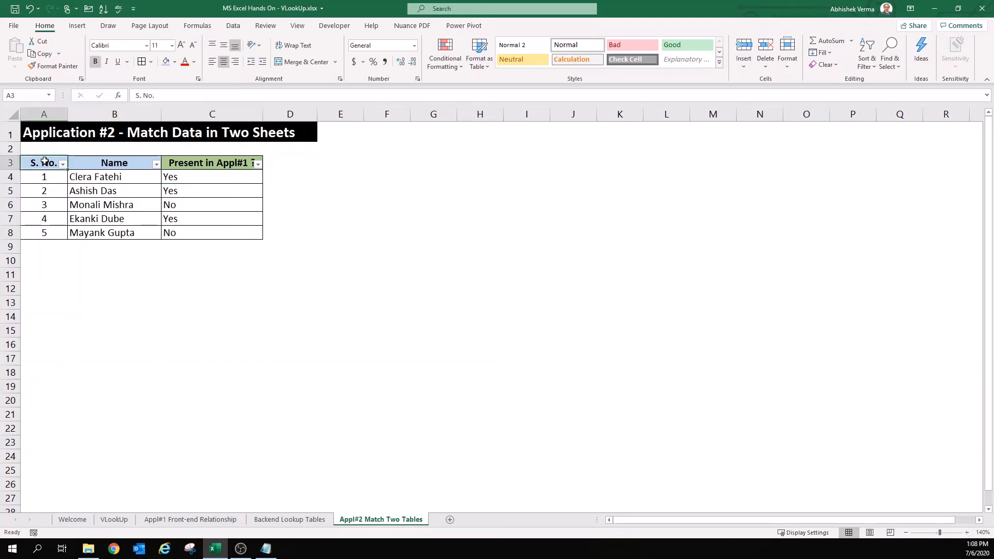